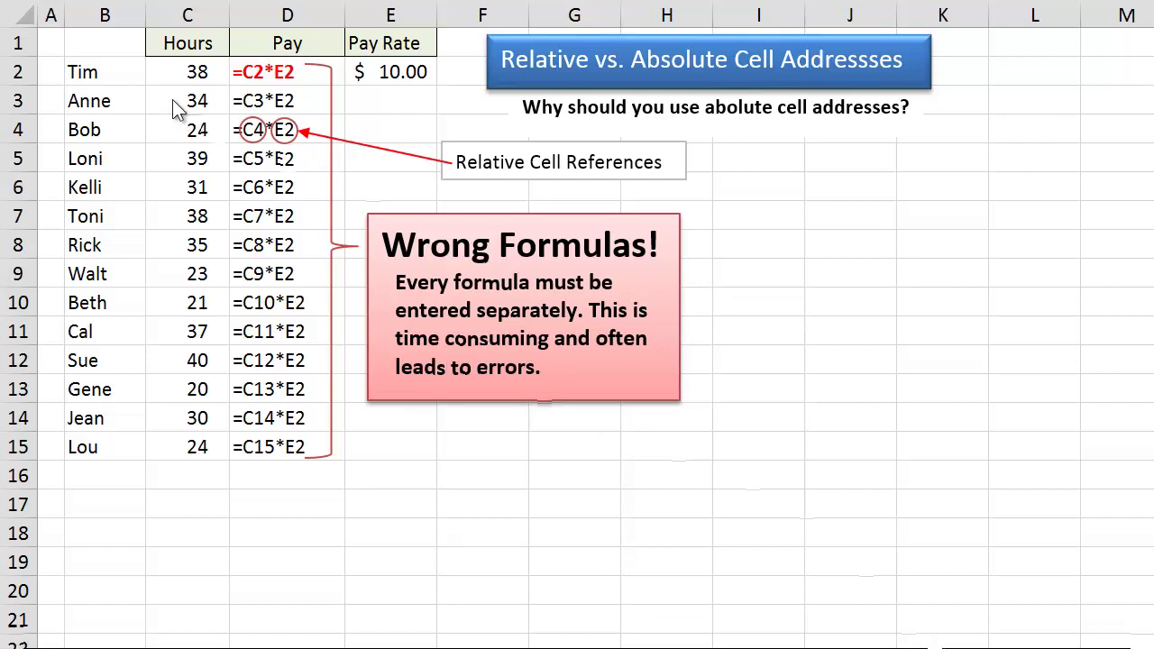
# - Trace the pay formula in D2 to the hours in C2 and the pay rate in E2
pyautogui.click(188, 52)
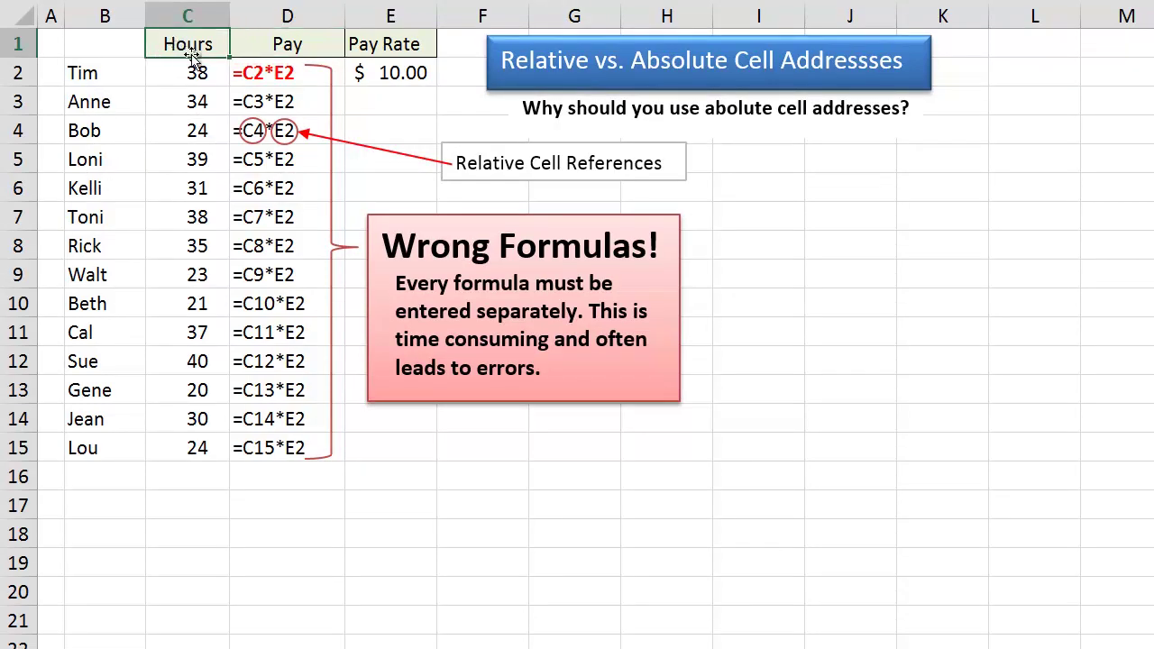
pyautogui.click(282, 77)
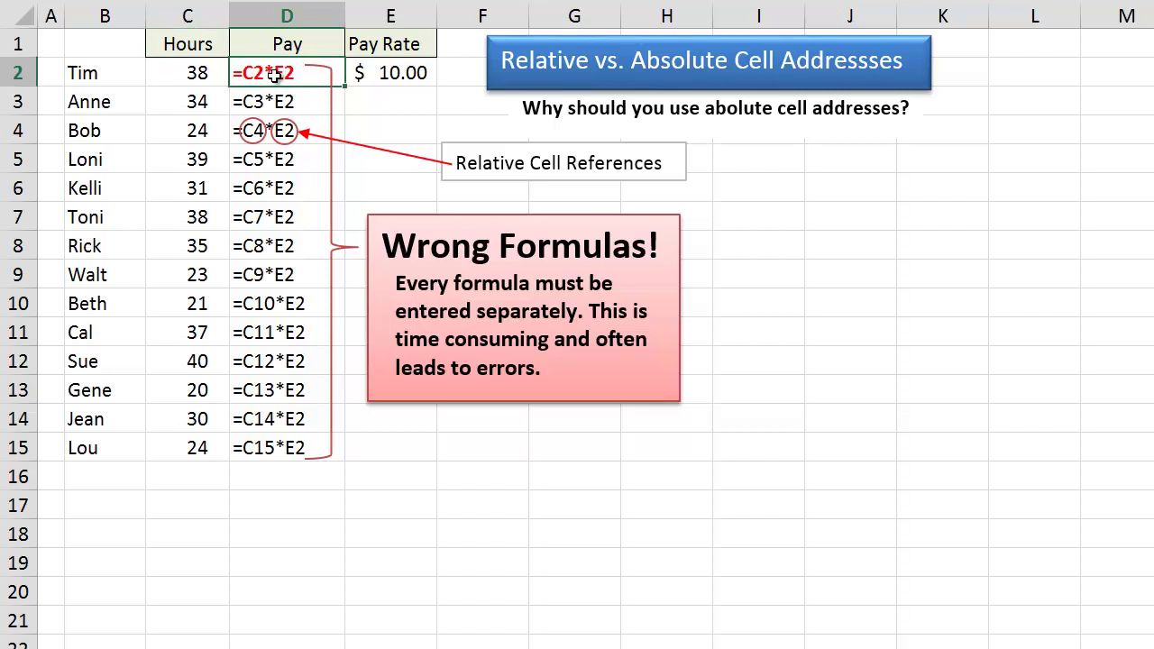
pyautogui.click(197, 75)
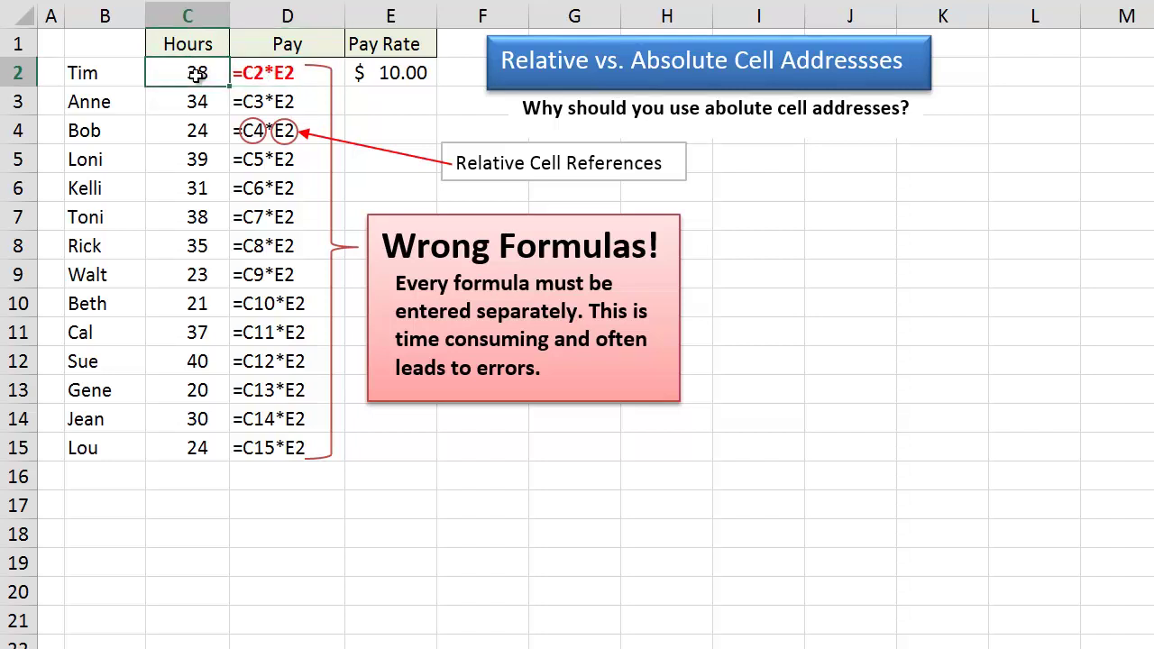
pyautogui.click(268, 77)
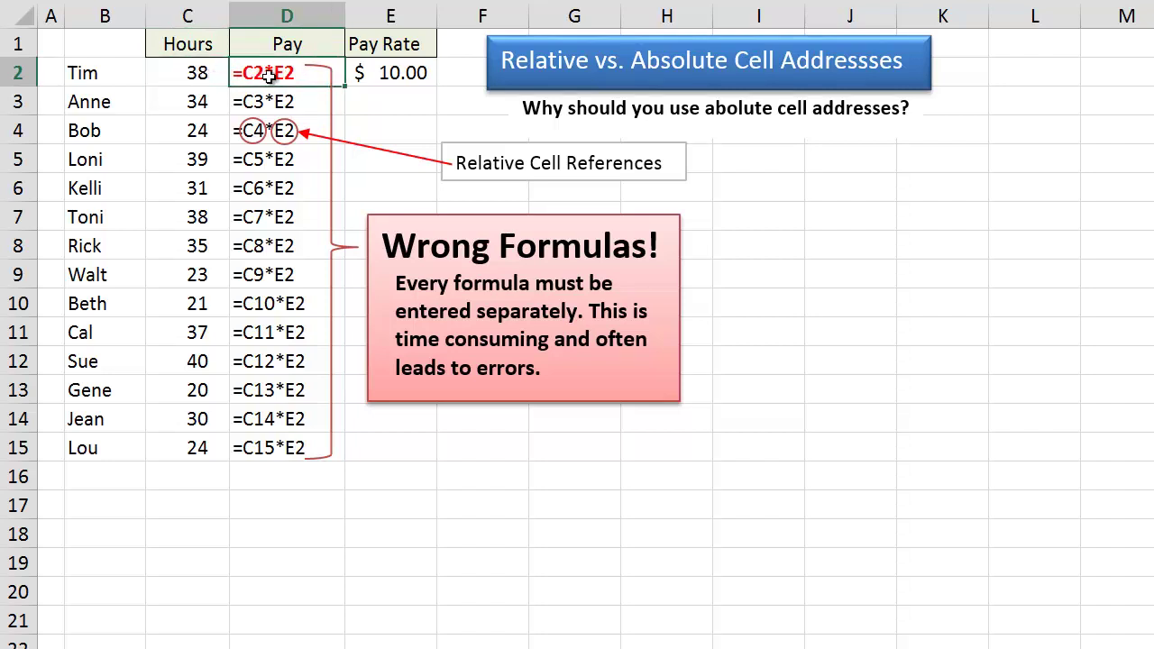
pyautogui.click(399, 75)
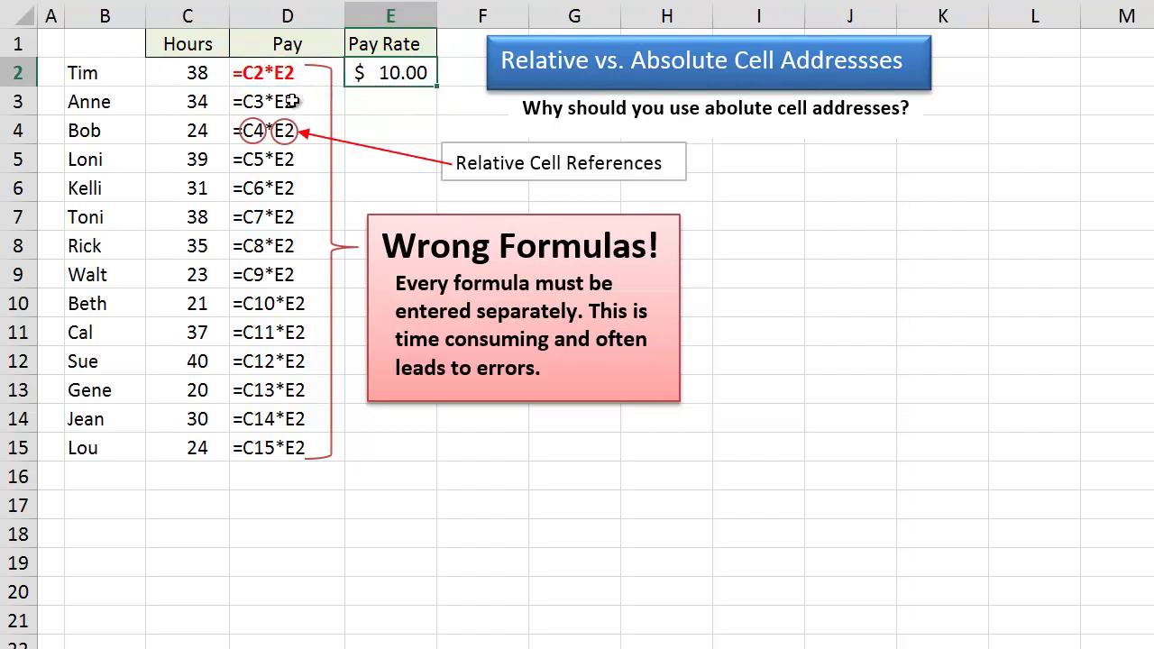
# - Trace the pay formula in D3 to the hours in C3 and the pay rate in E2
pyautogui.click(199, 103)
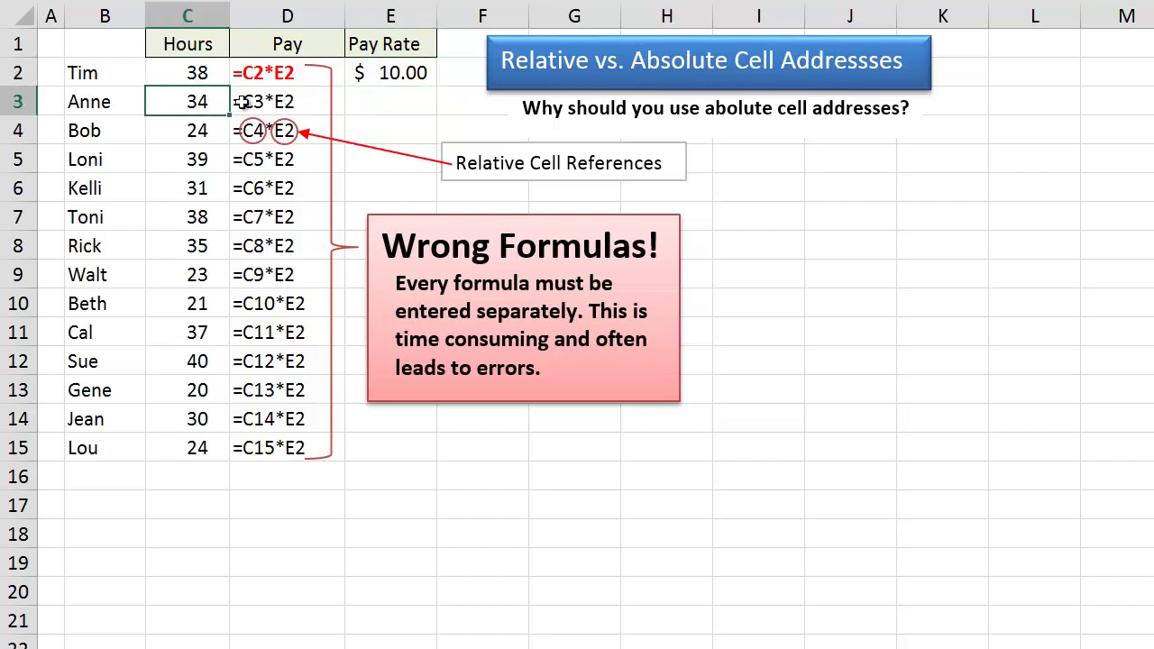
pyautogui.click(277, 102)
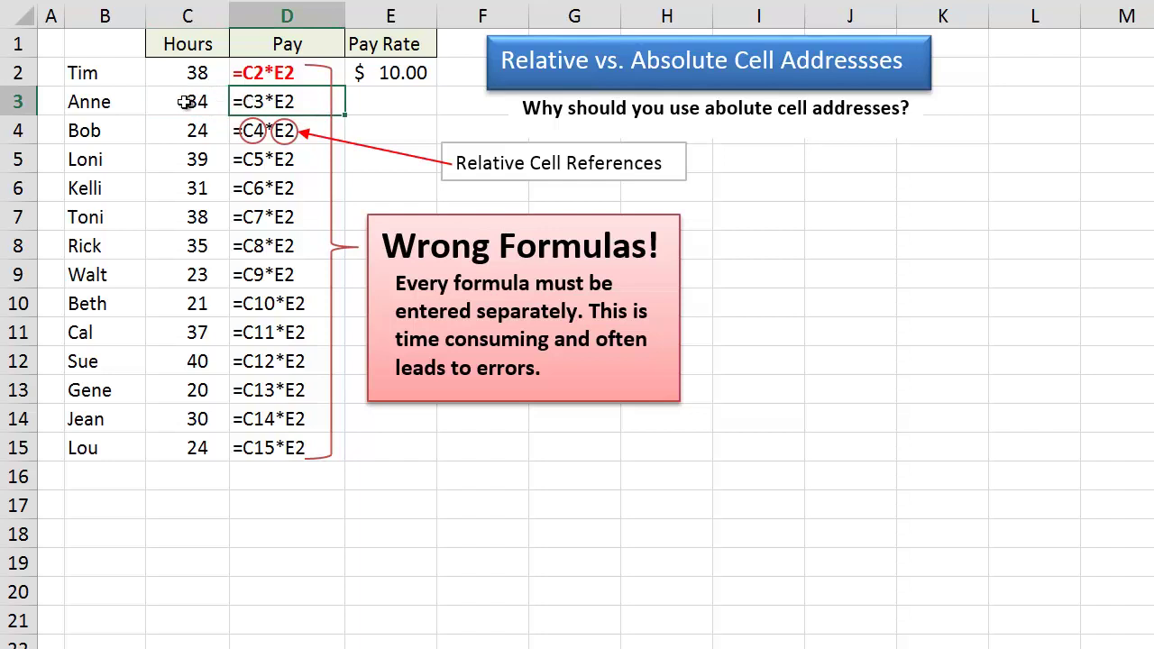
pyautogui.click(182, 102)
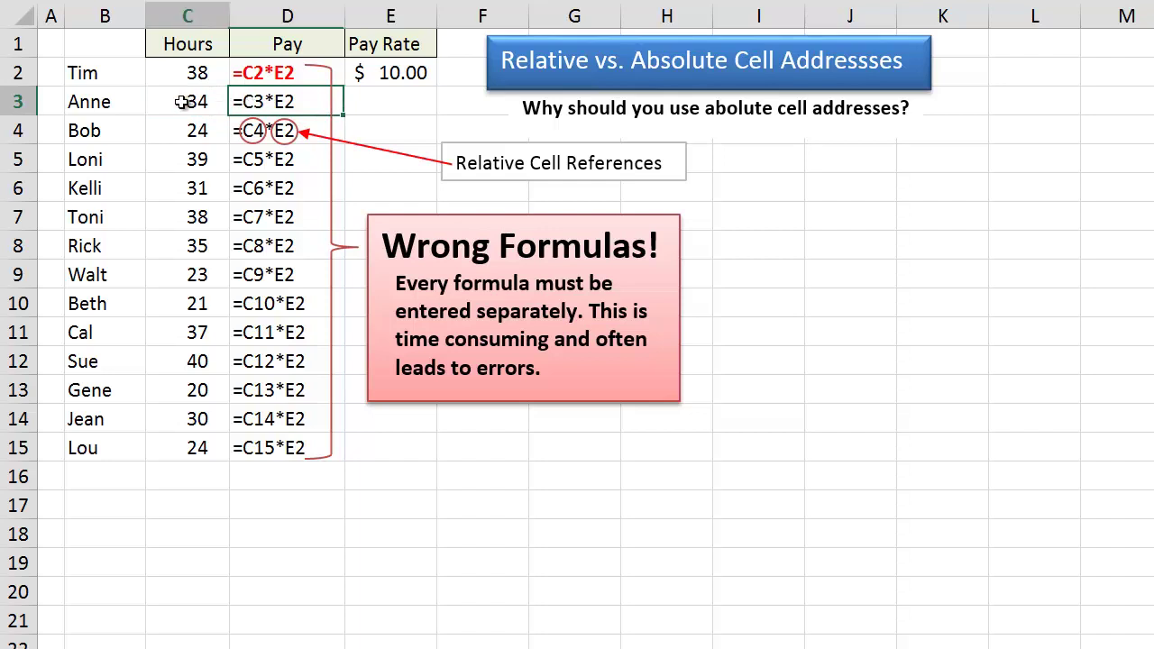
pyautogui.click(282, 102)
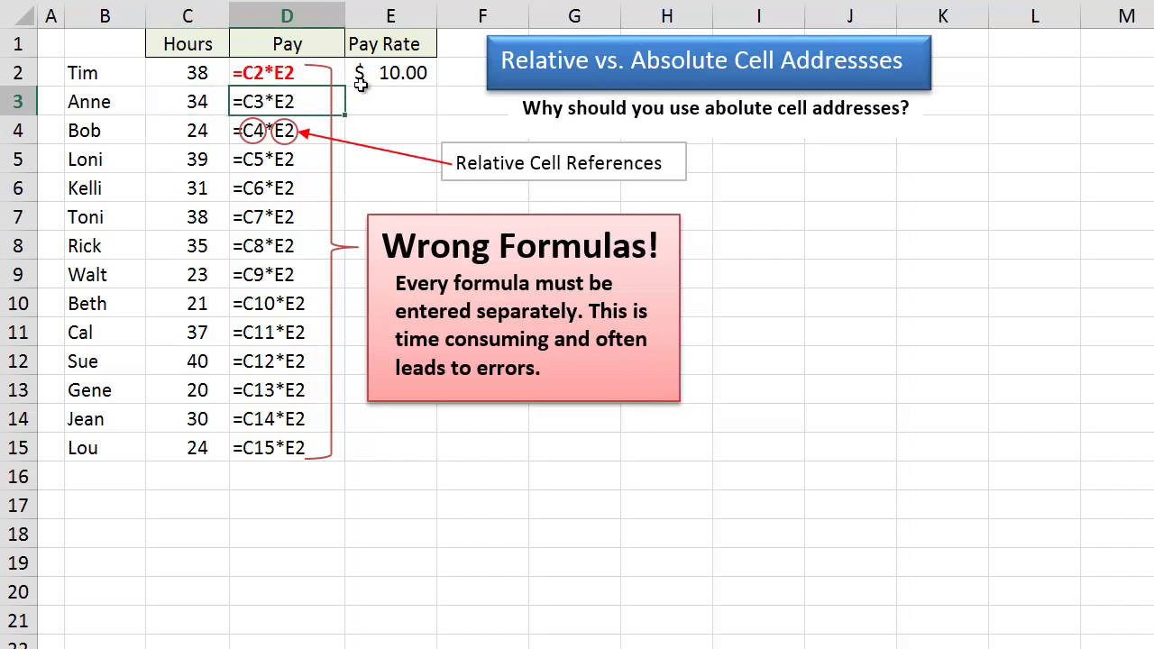
pyautogui.click(388, 76)
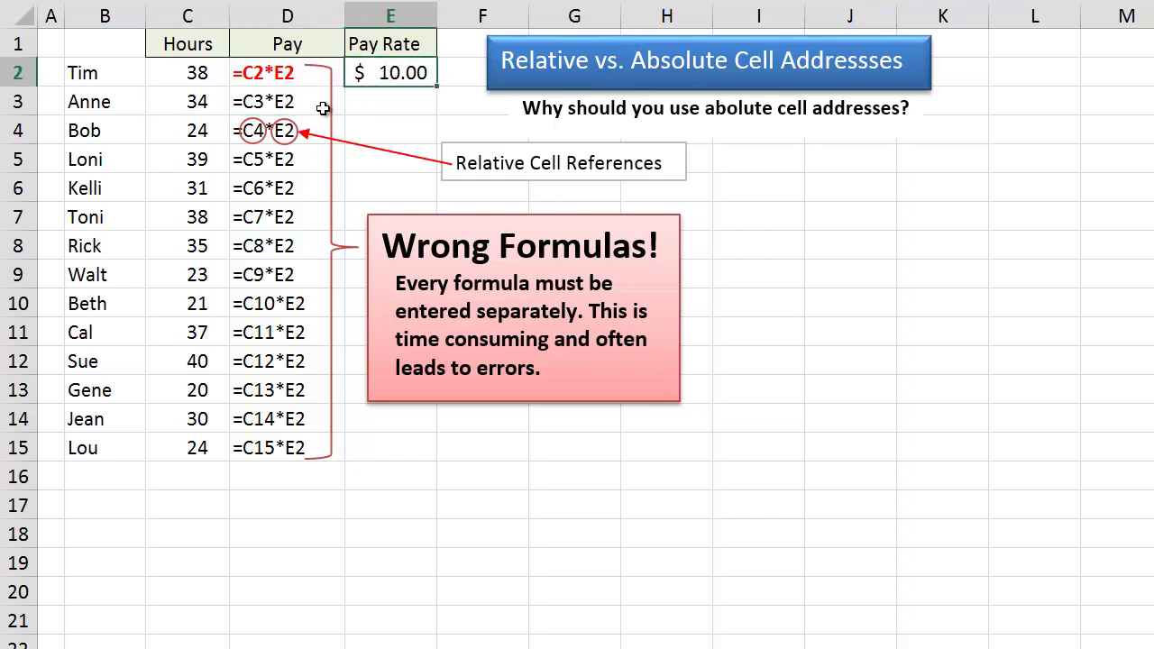
pyautogui.click(254, 103)
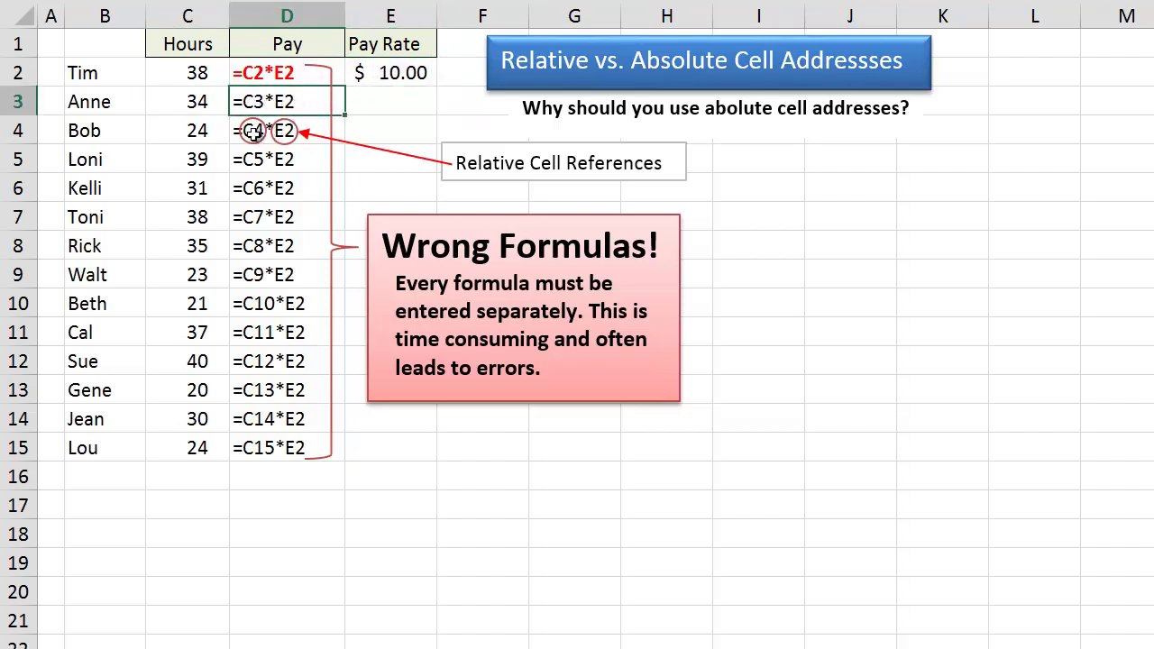
# - Trace the D4 formula to C4 and the pay rate in E2, and inspect the pay formulas in D5 through D7
pyautogui.click(253, 131)
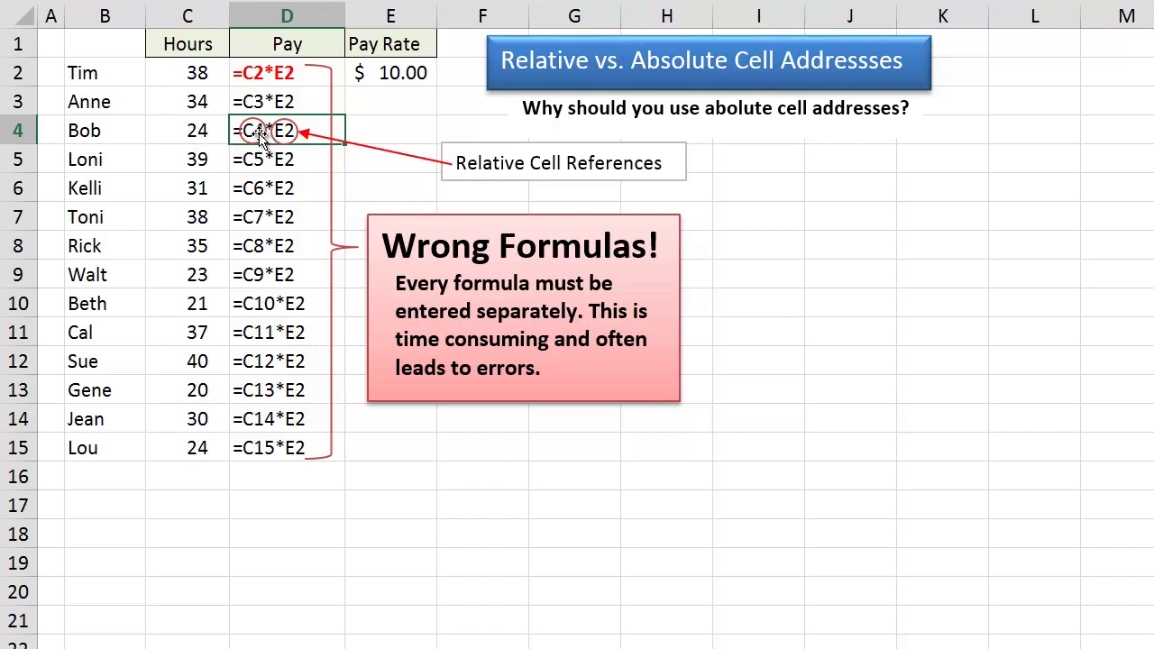
pyautogui.click(174, 132)
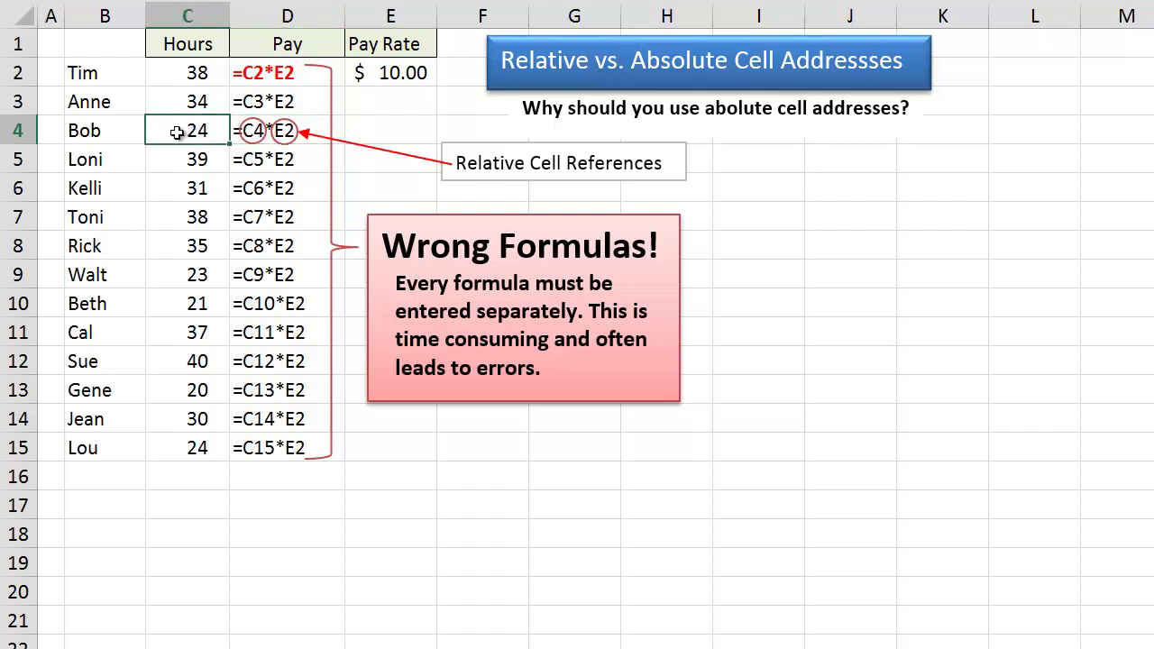
pyautogui.click(277, 135)
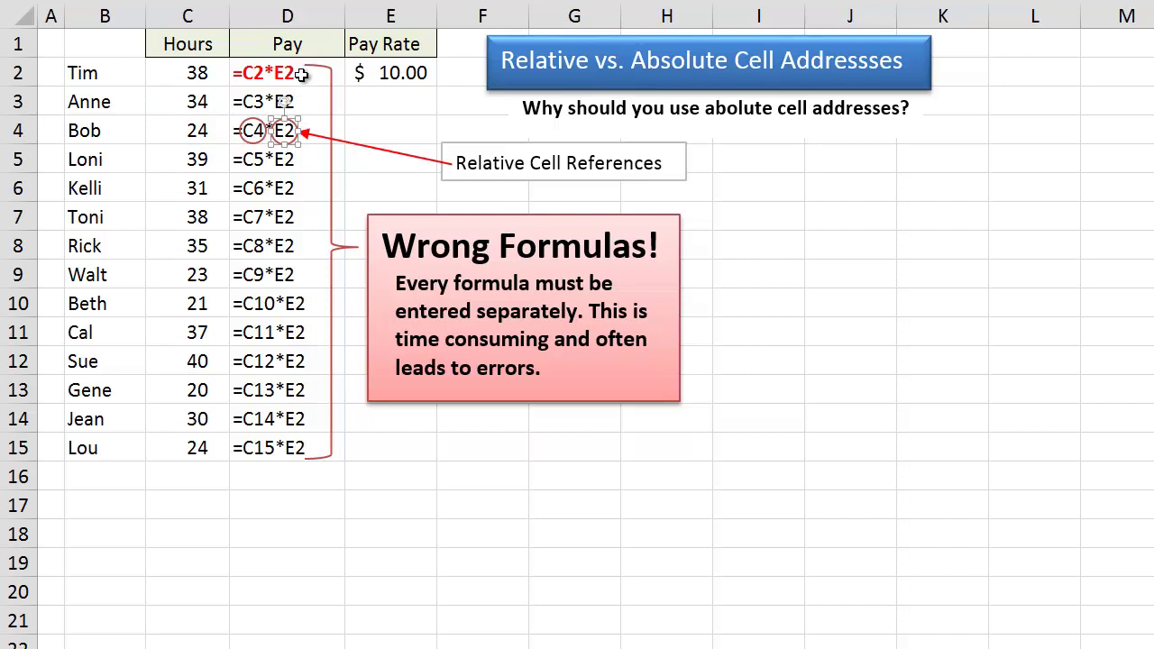
pyautogui.click(388, 75)
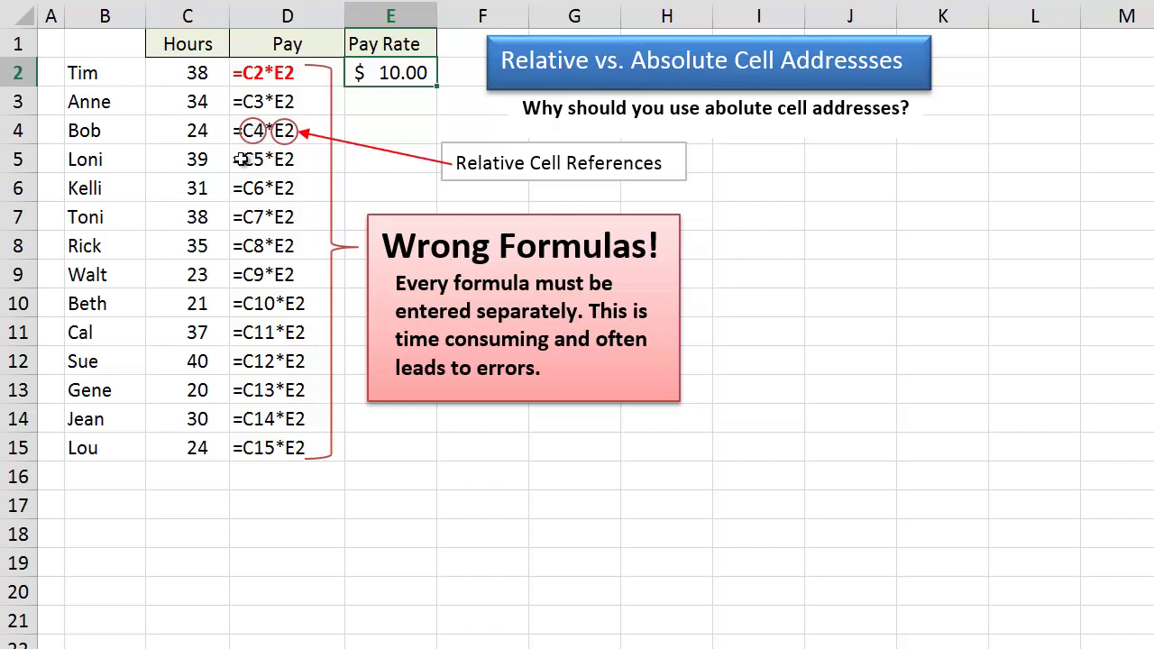
pyautogui.click(263, 158)
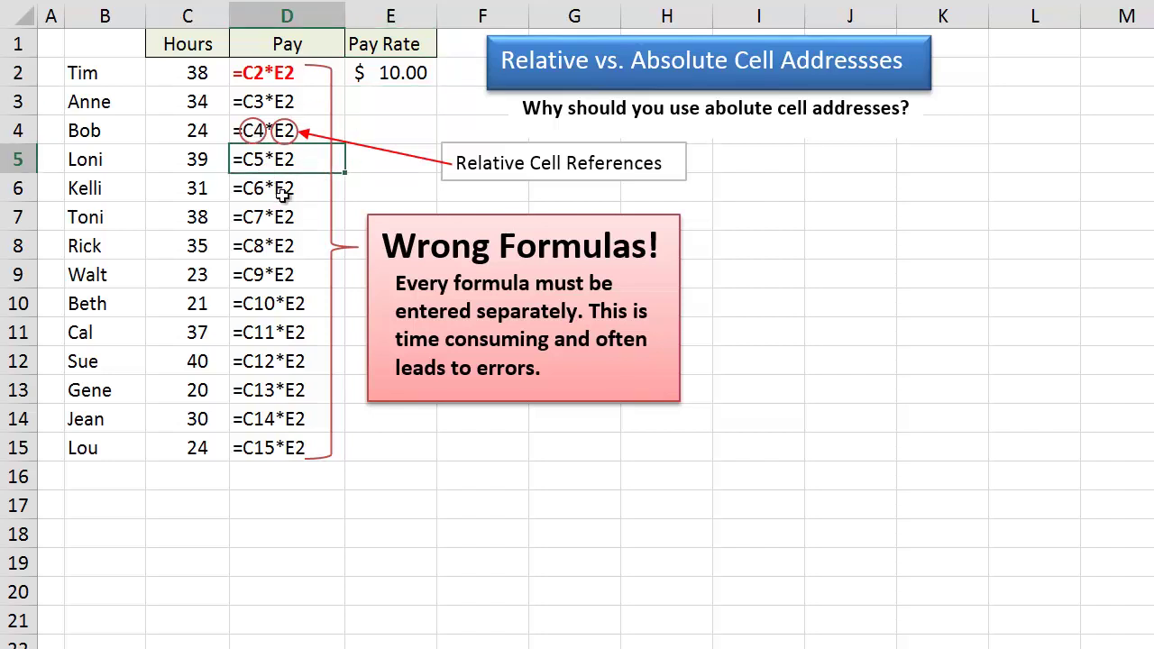
pyautogui.click(270, 187)
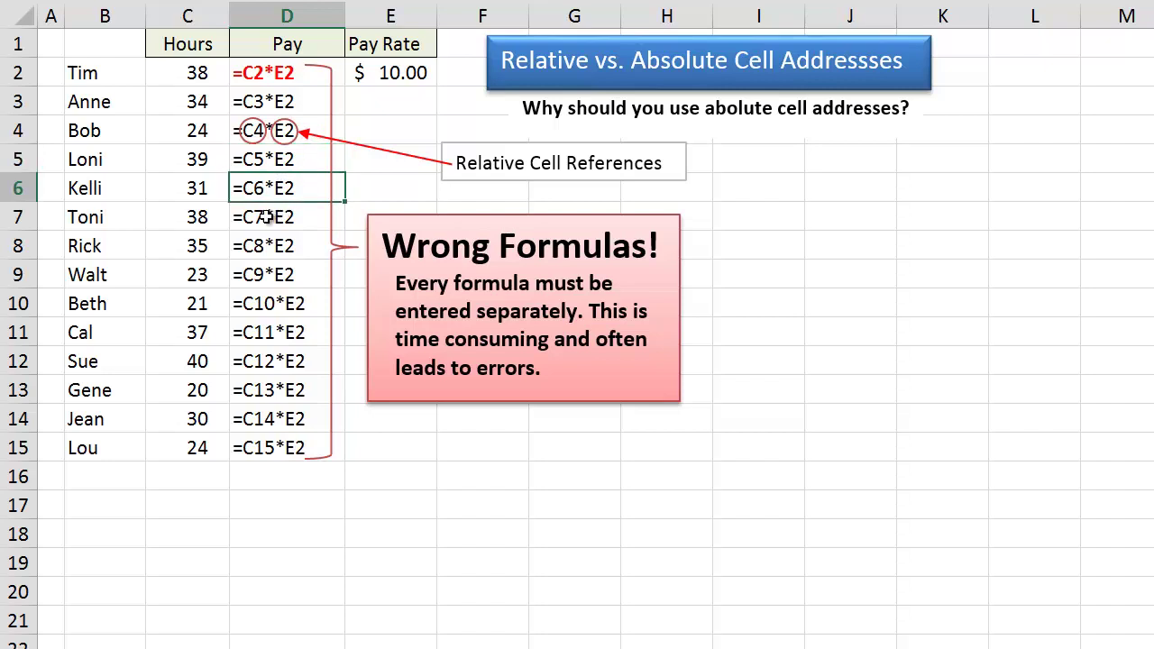
pyautogui.click(276, 216)
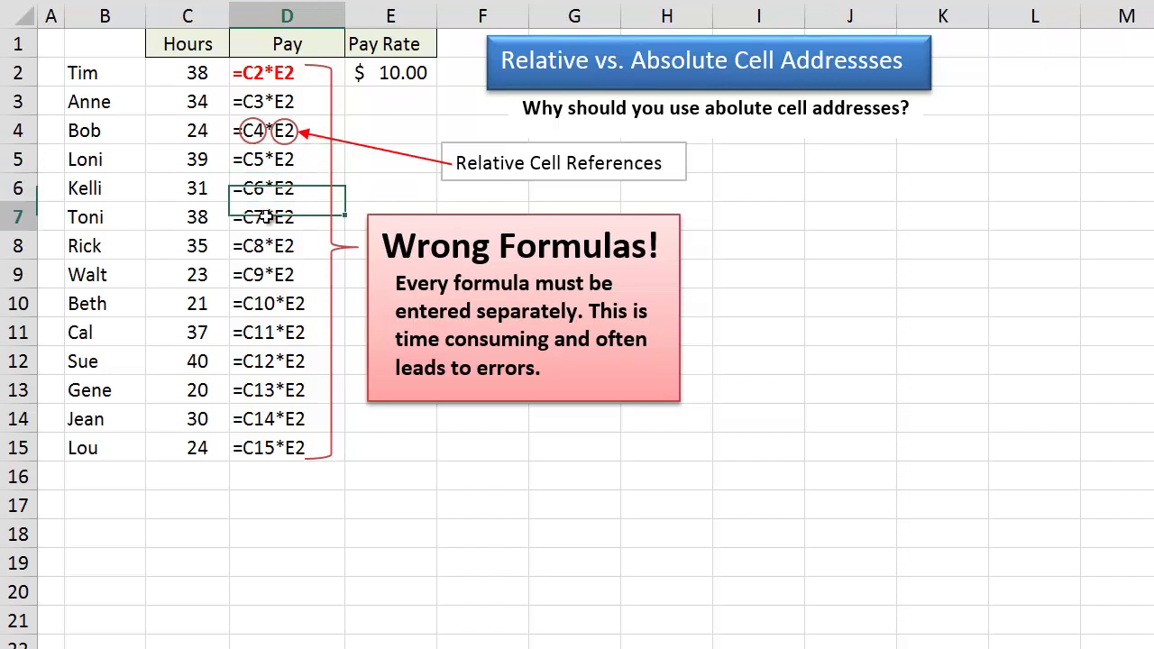
# - Compare the Pay column formulas from D2 through D6, examining the hours reference and the pay rate reference in each row
pyautogui.click(278, 73)
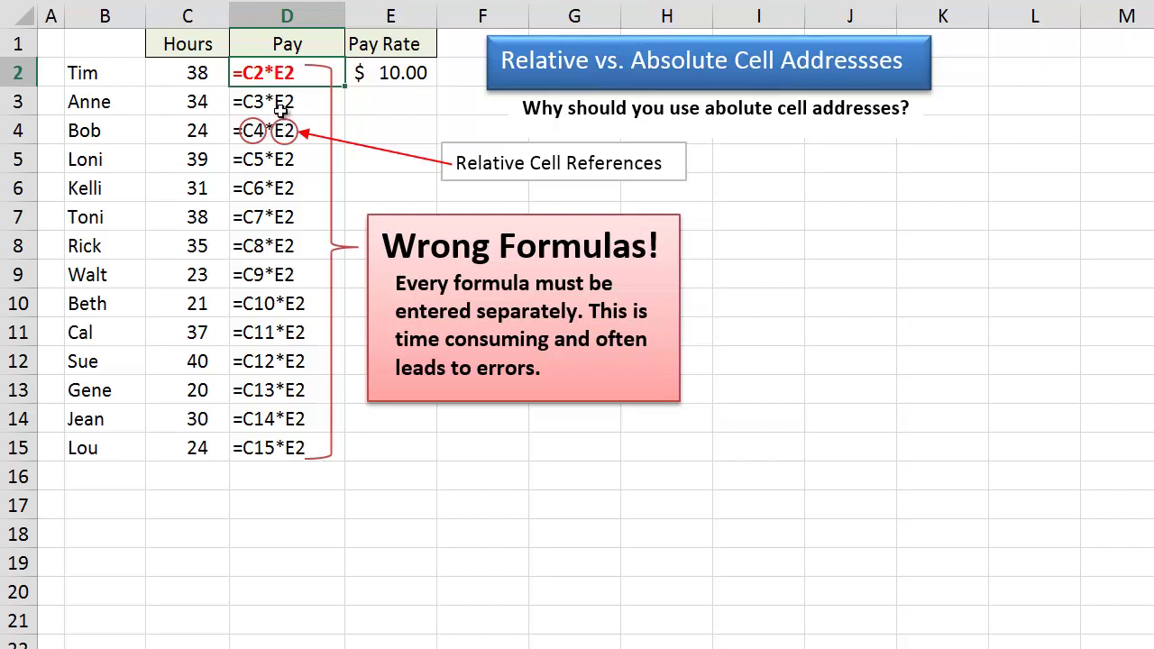
pyautogui.click(279, 105)
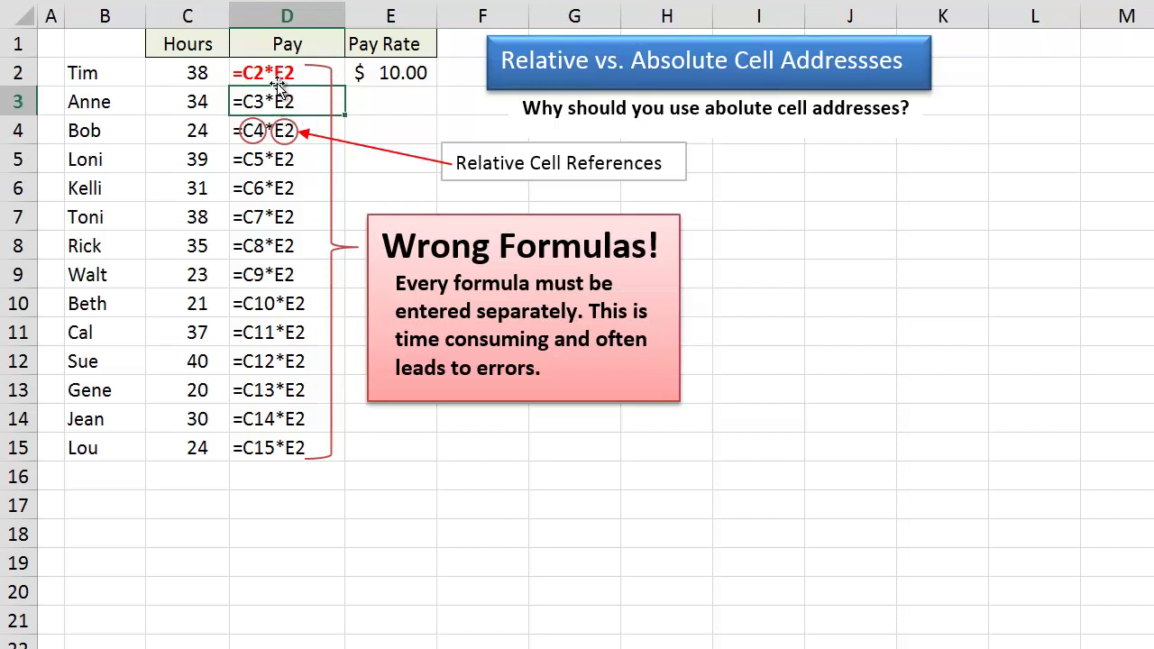
pyautogui.click(278, 77)
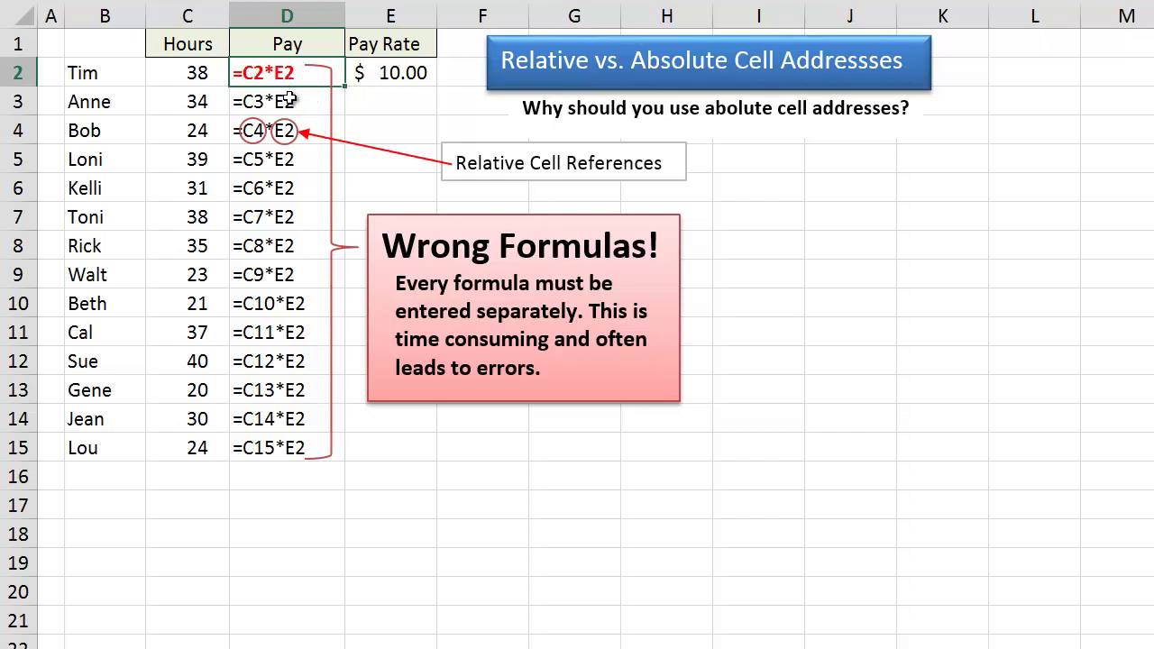
pyautogui.click(289, 101)
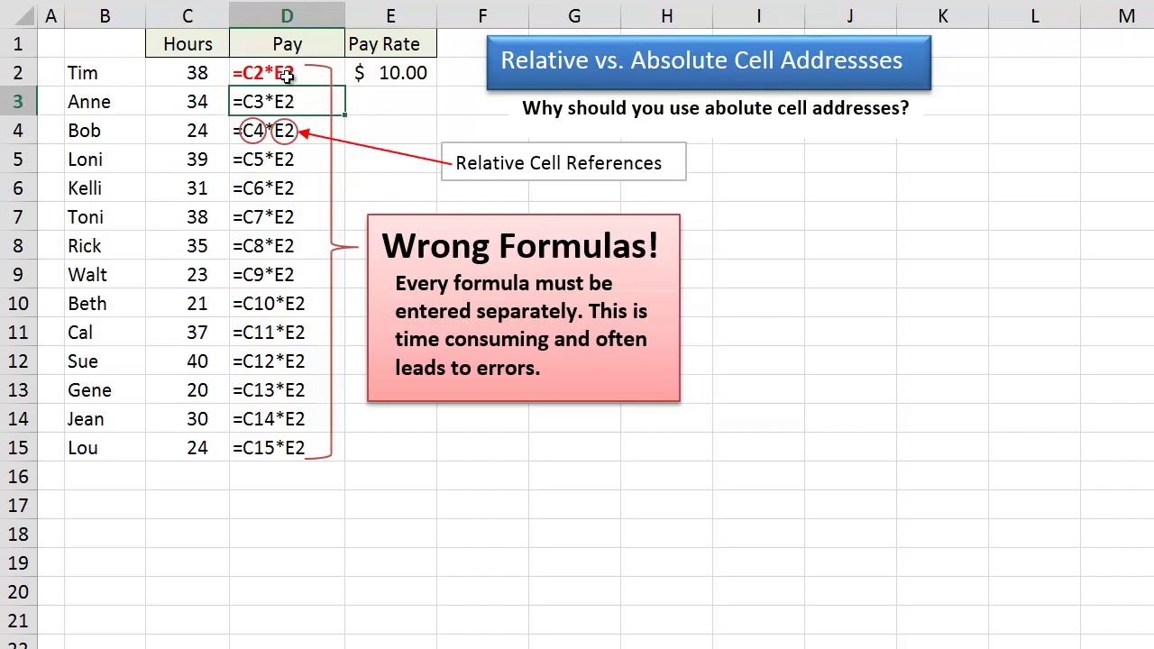
pyautogui.click(284, 119)
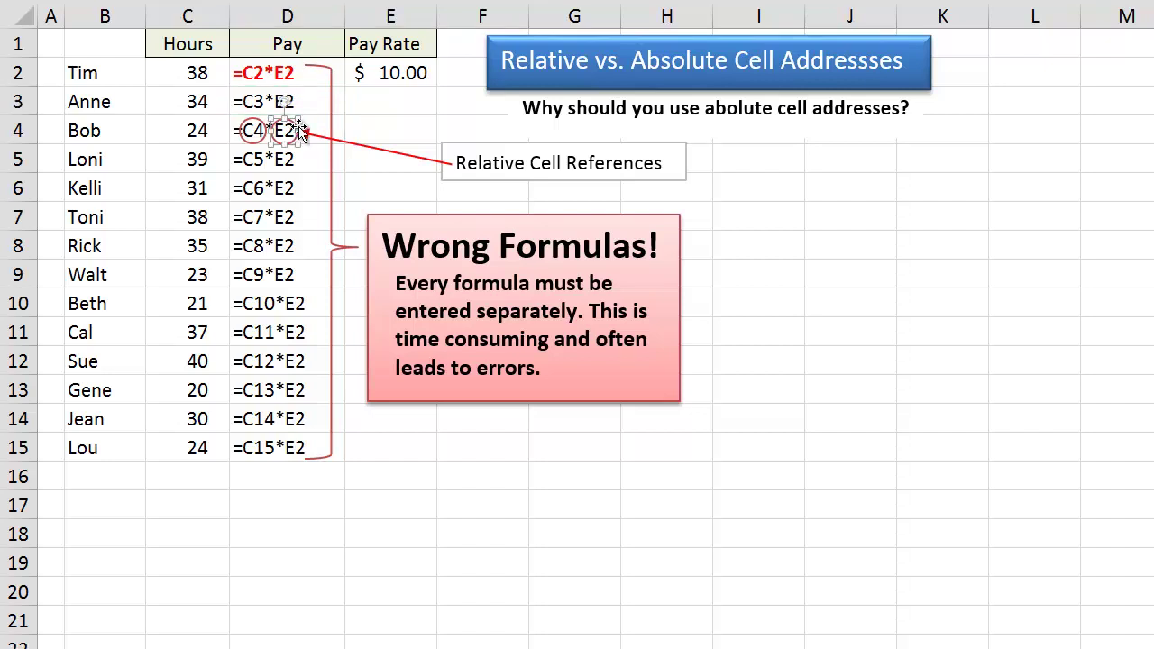
pyautogui.click(304, 162)
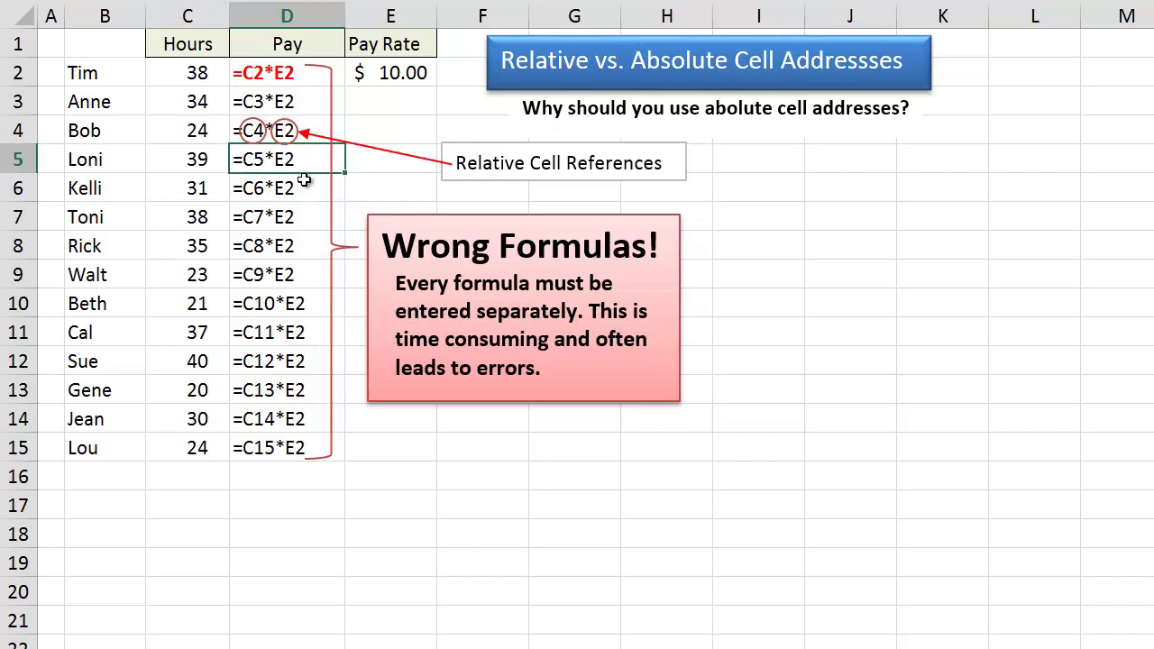
pyautogui.click(305, 184)
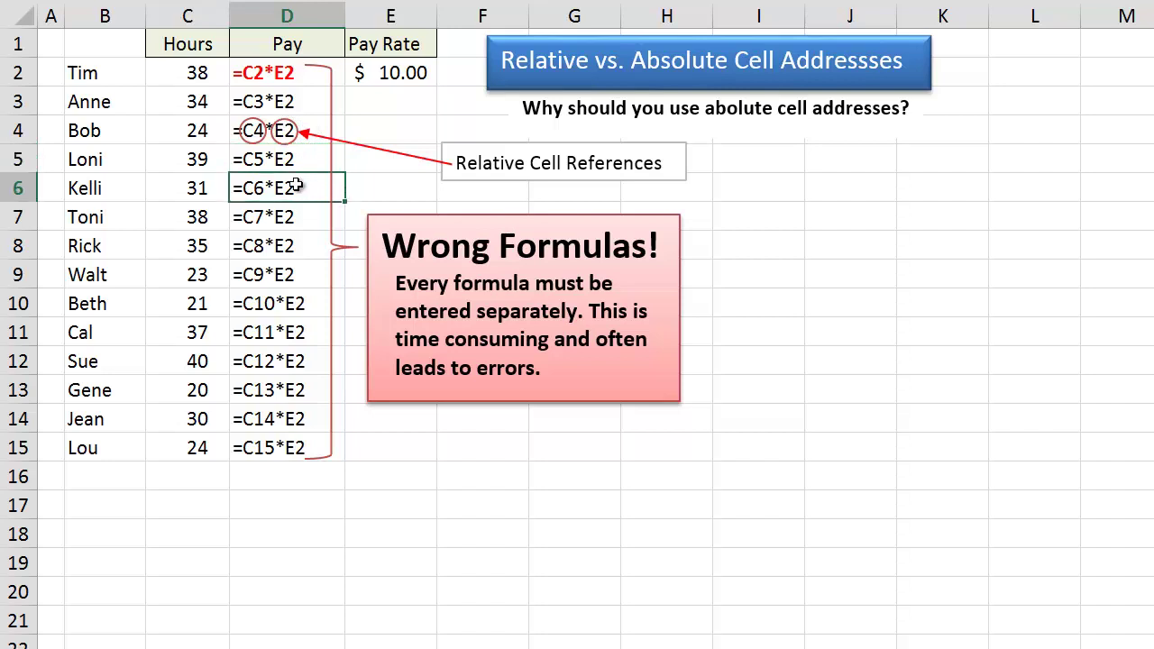
pyautogui.click(285, 78)
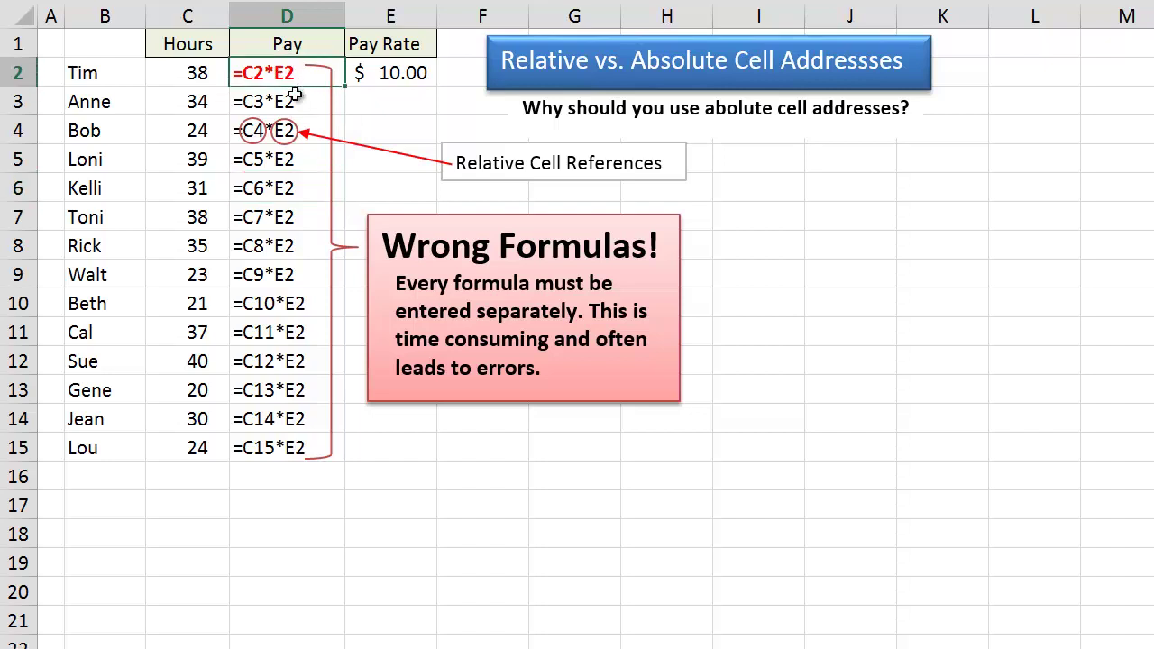
pyautogui.click(246, 110)
pyautogui.click(237, 128)
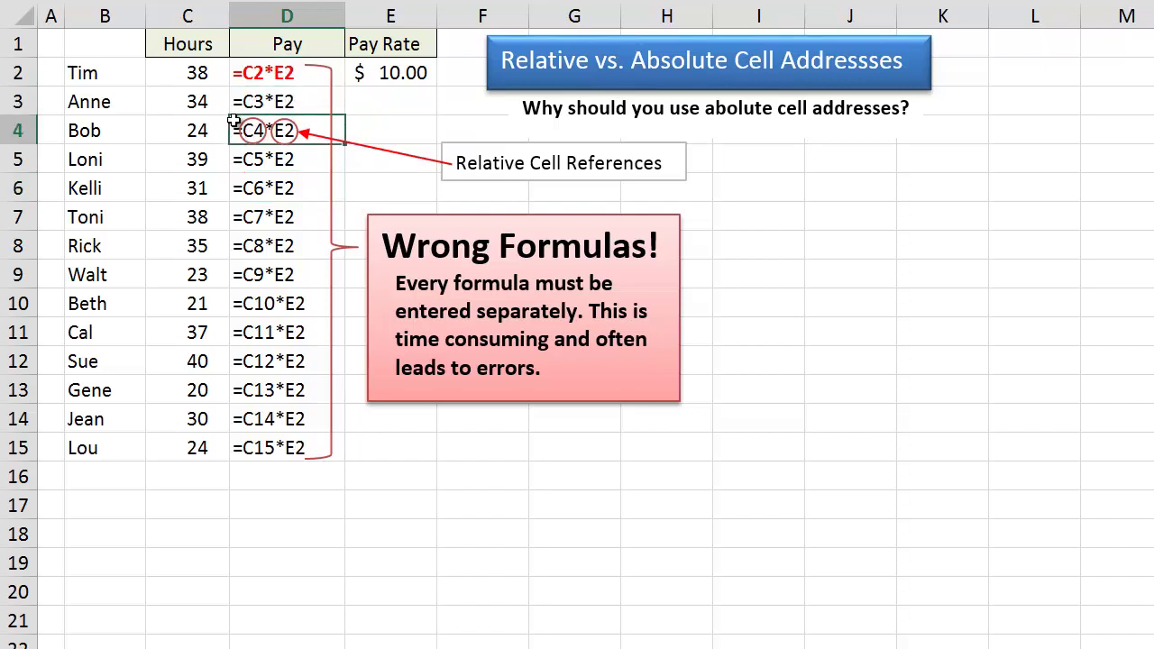
pyautogui.click(272, 161)
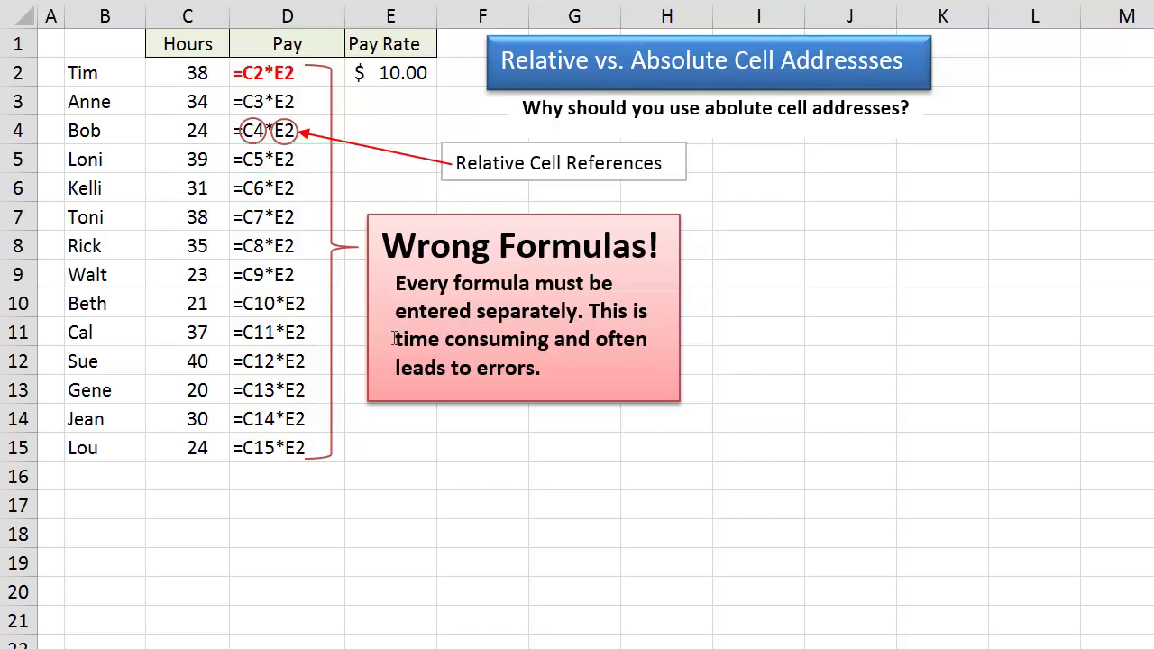
# - Highlight "time consuming" and the wording about errors in the Wrong Formulas note
pyautogui.moveTo(397, 339); pyautogui.dragTo(550, 340)
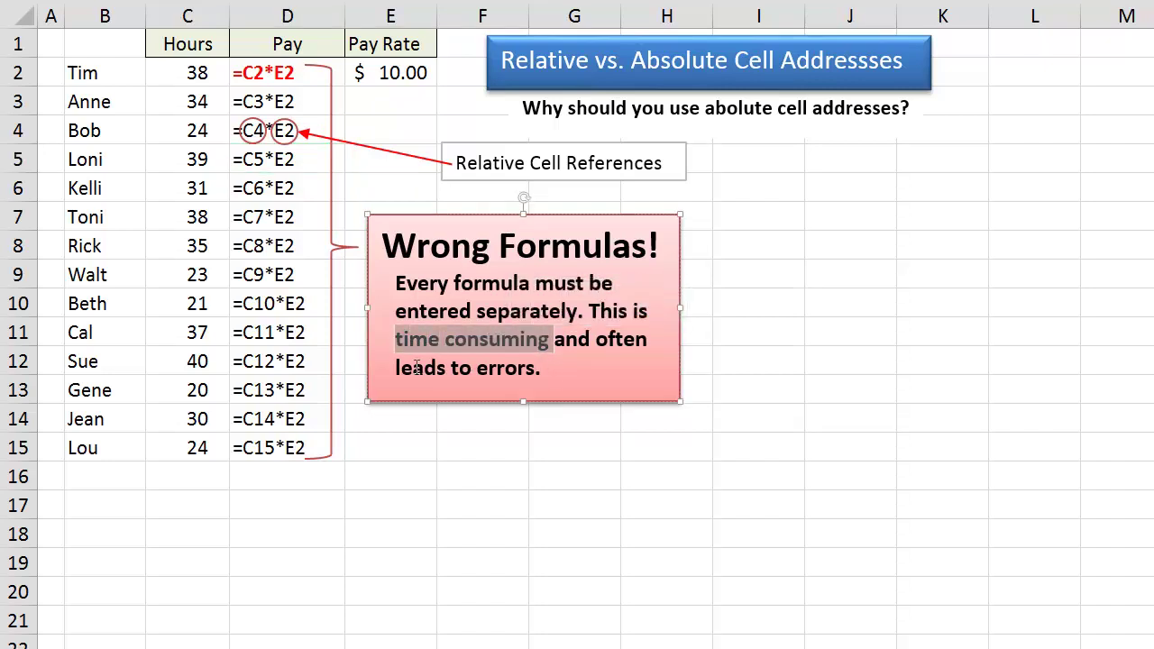
pyautogui.moveTo(397, 368); pyautogui.dragTo(507, 369)
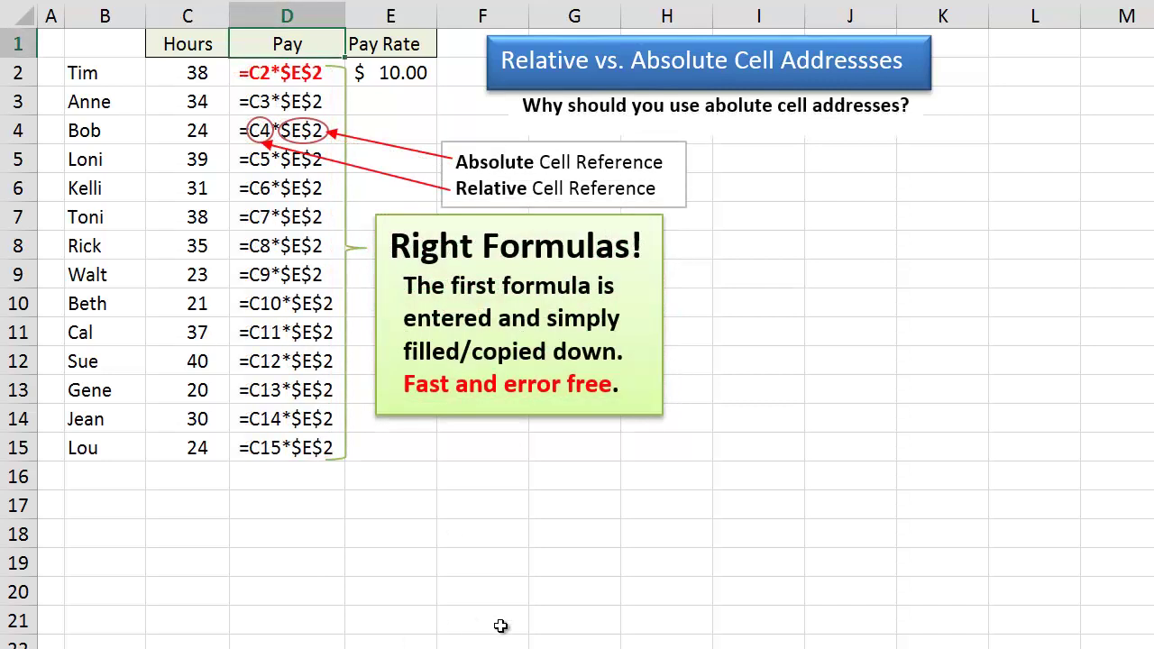
# - In the Right Formulas example, trace the D2 formula to its relative reference C2 and absolute reference $E$2
pyautogui.click(258, 73)
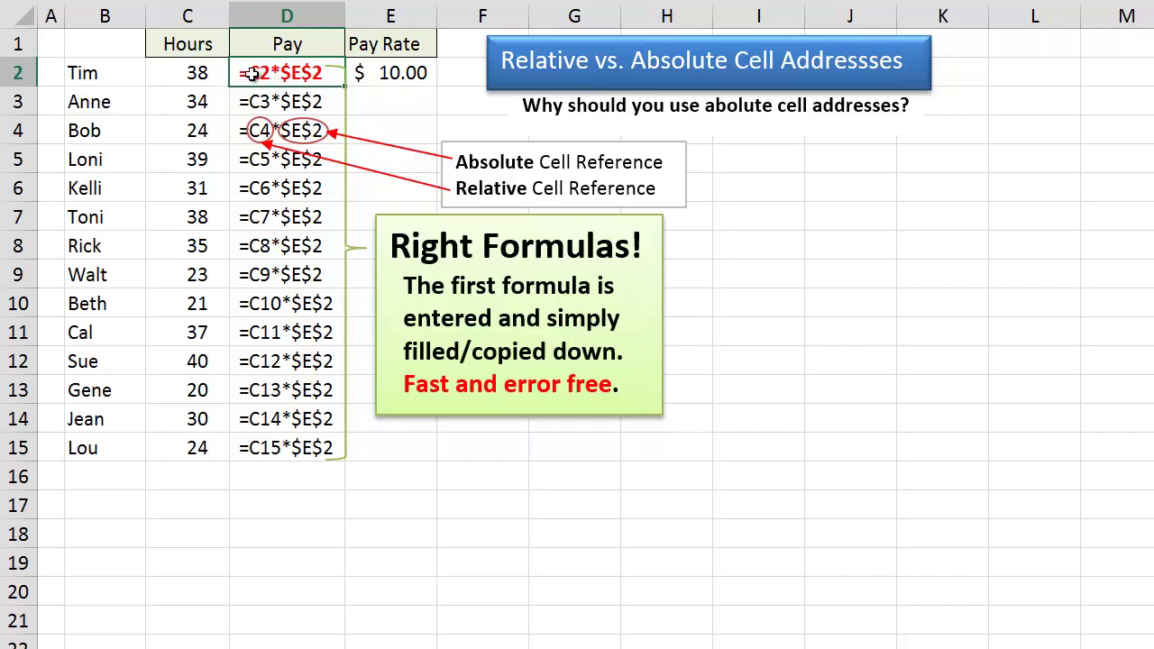
pyautogui.click(187, 73)
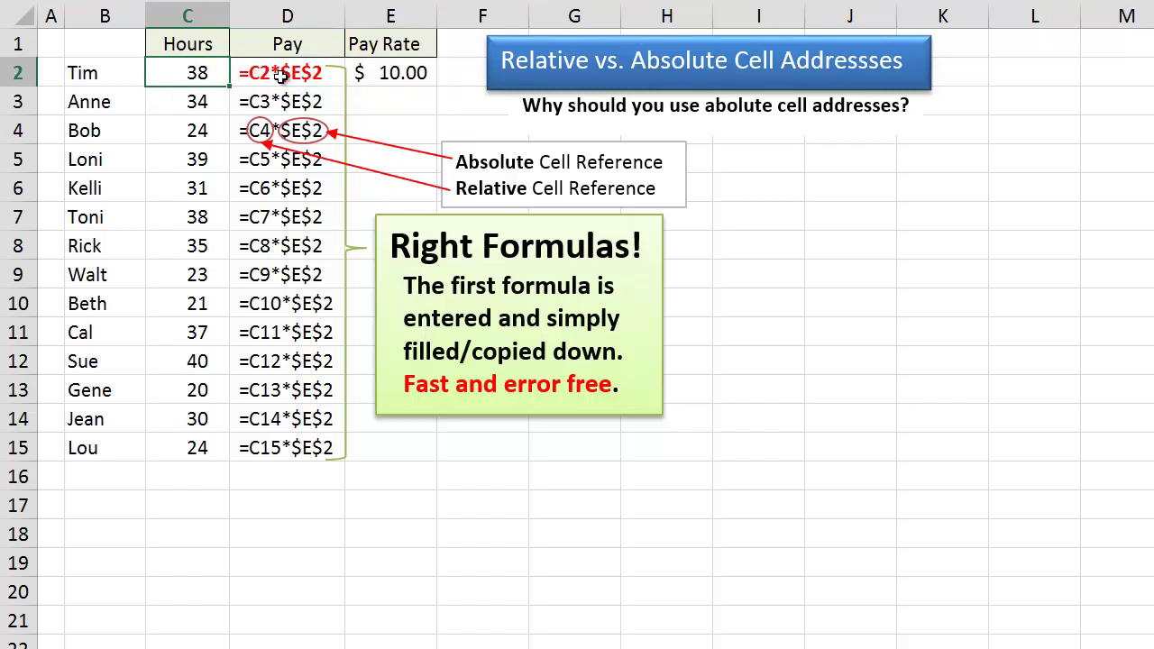
pyautogui.click(308, 76)
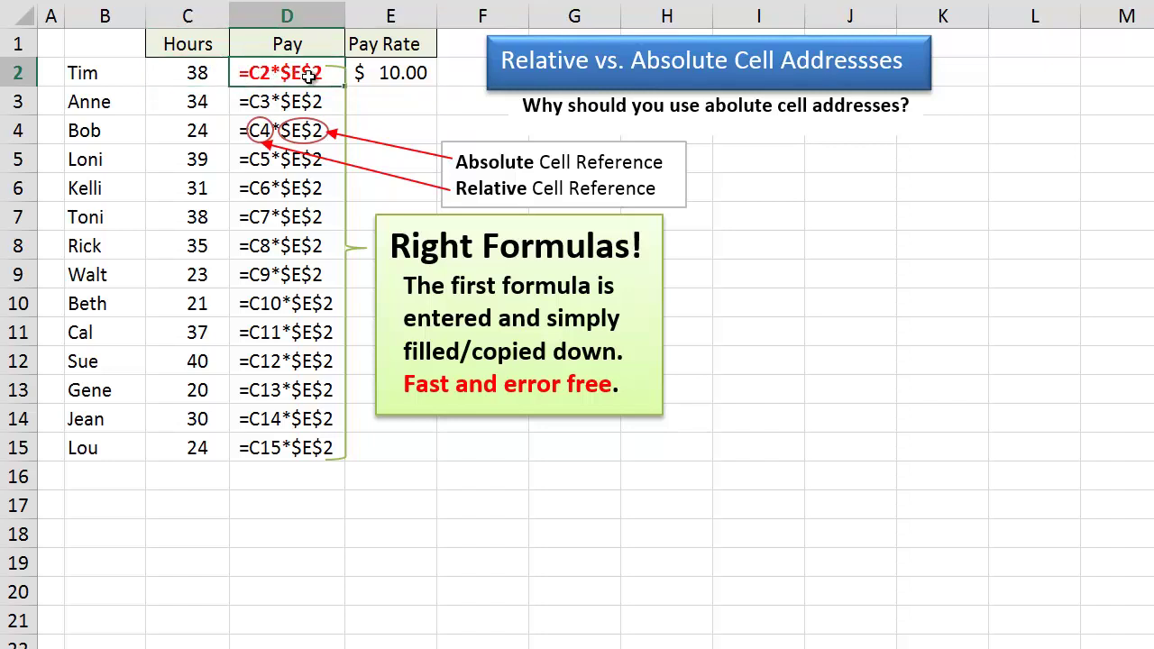
pyautogui.click(394, 74)
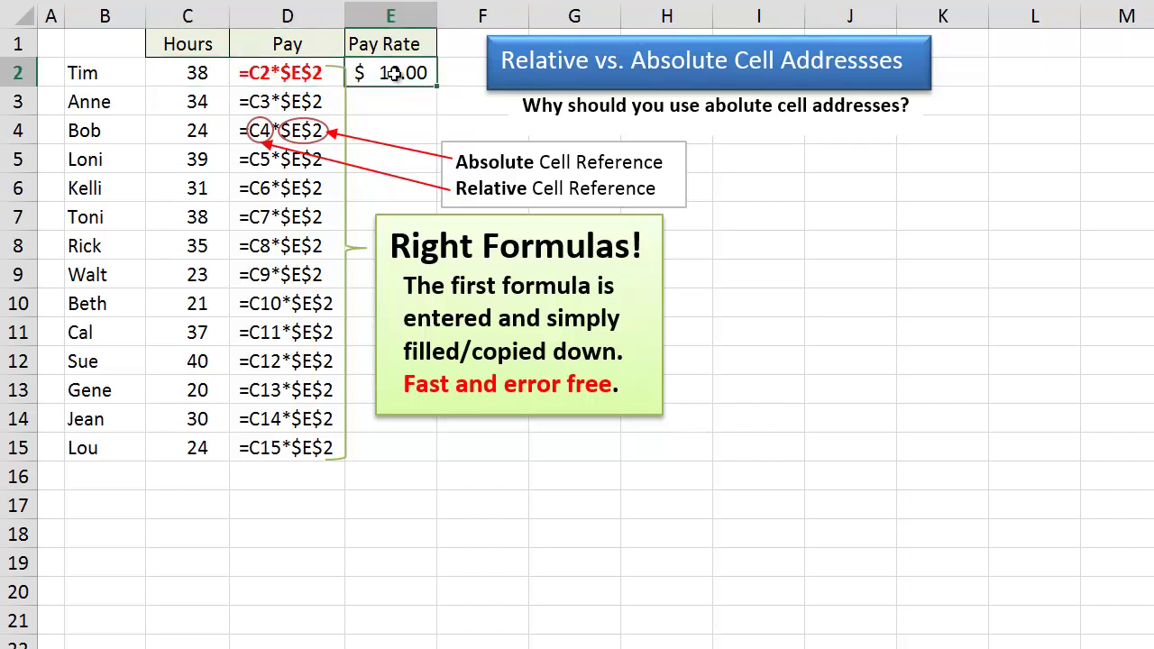
pyautogui.click(273, 73)
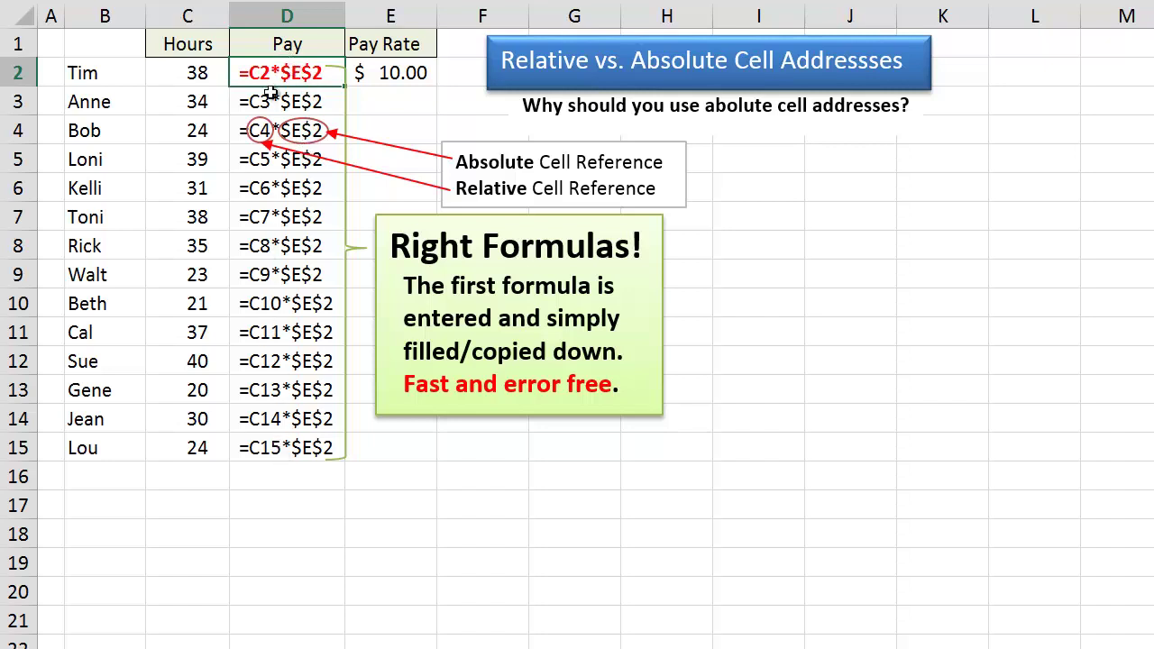
# - Trace the relative hours reference in the pay formulas of rows 3 through 5 to cells C3, C4 and C5
pyautogui.click(265, 102)
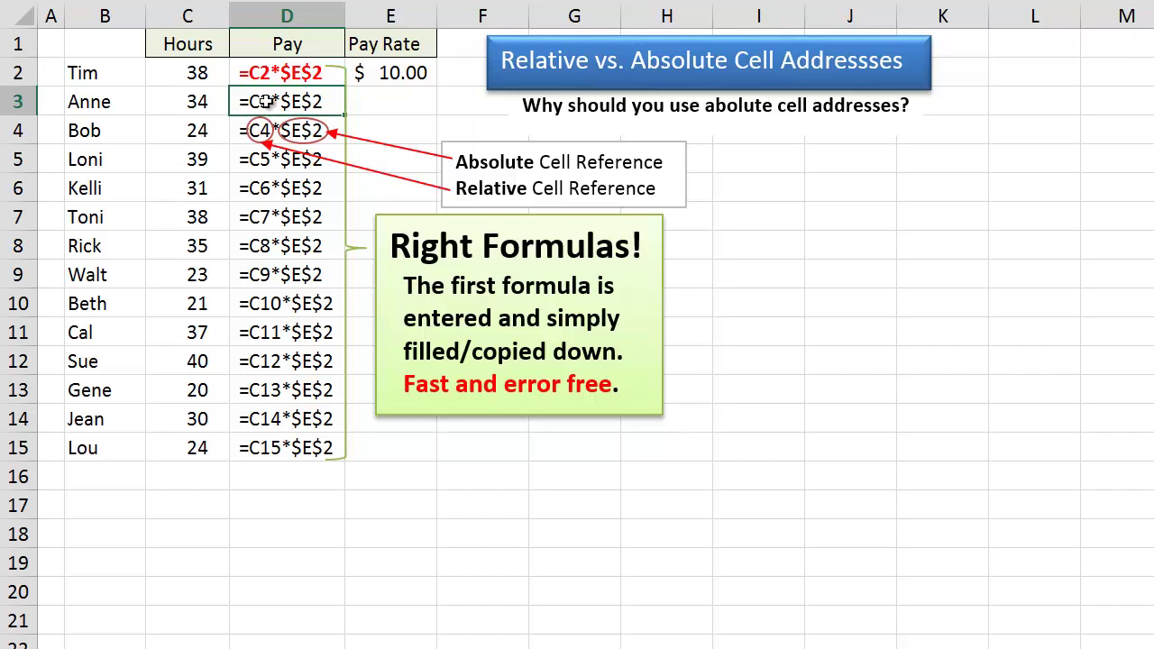
pyautogui.click(200, 102)
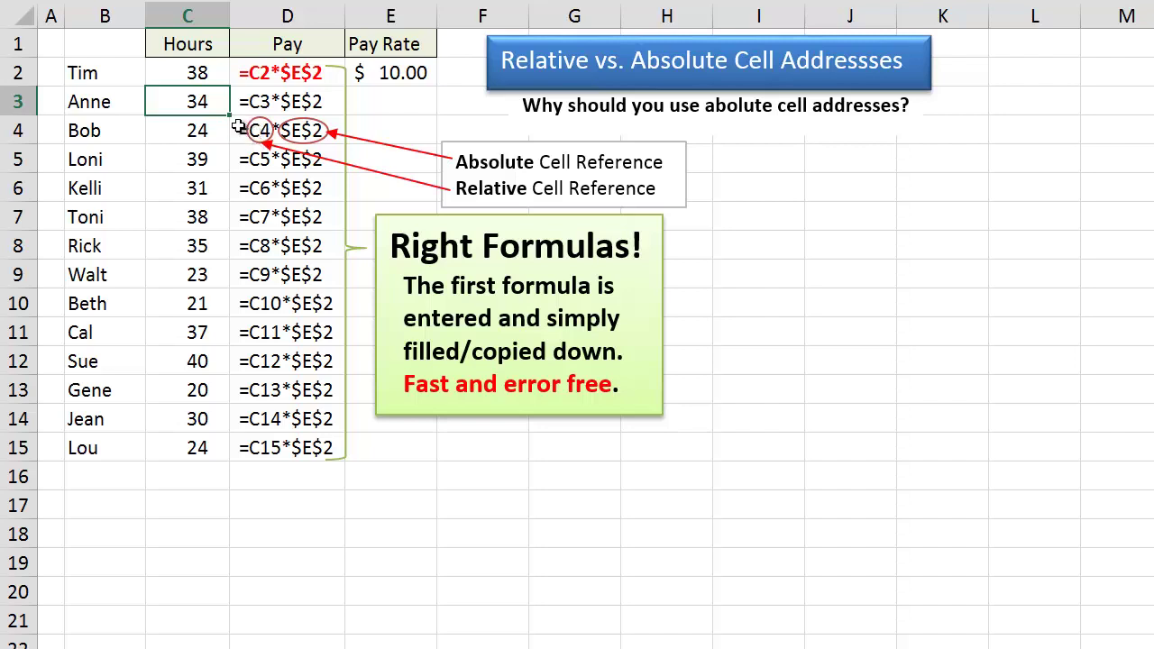
pyautogui.click(232, 131)
pyautogui.click(200, 131)
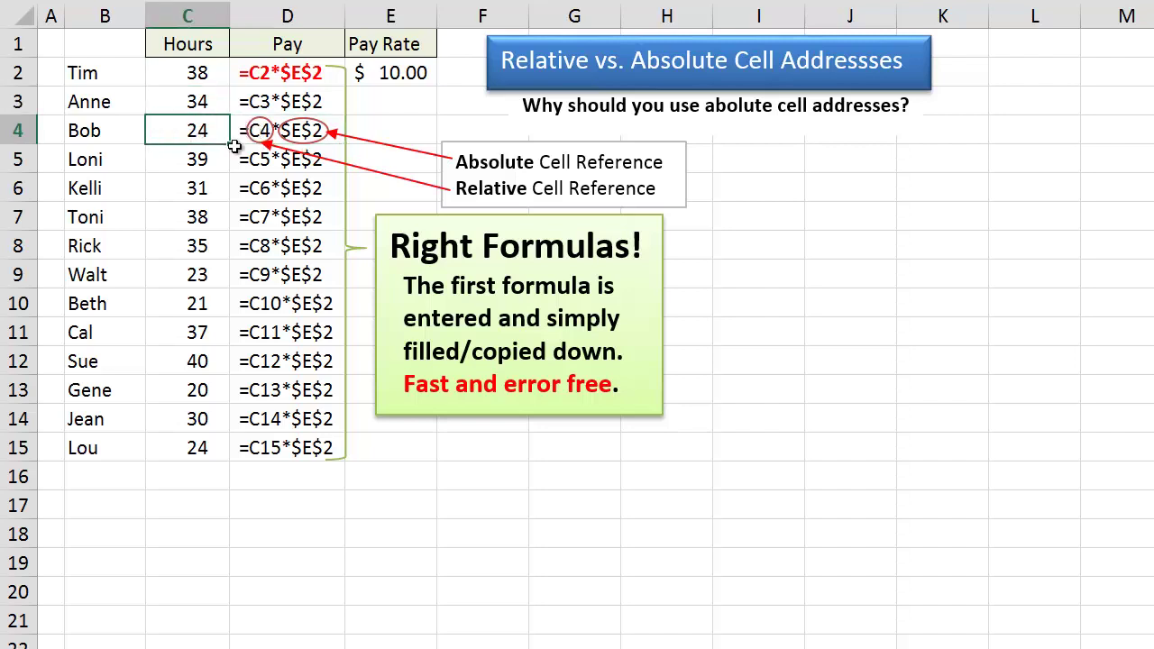
pyautogui.click(236, 153)
pyautogui.click(198, 157)
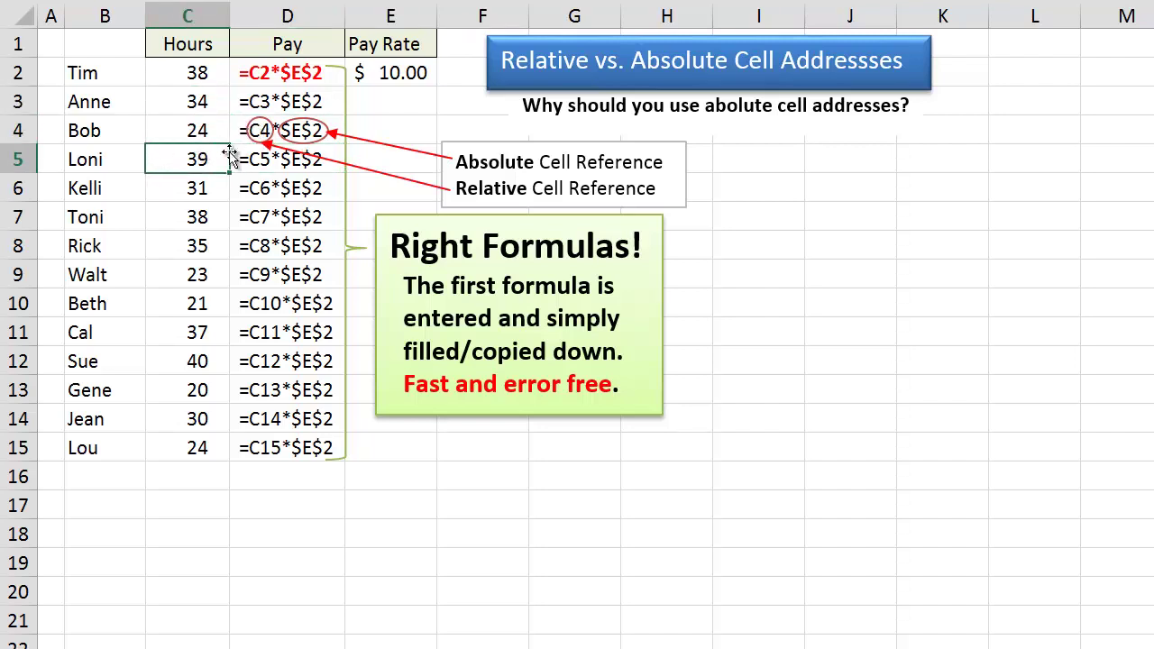
# - Compare the absolute $E$2 reference in the D2 pay formula with the copied formulas further down the Pay column
pyautogui.click(294, 74)
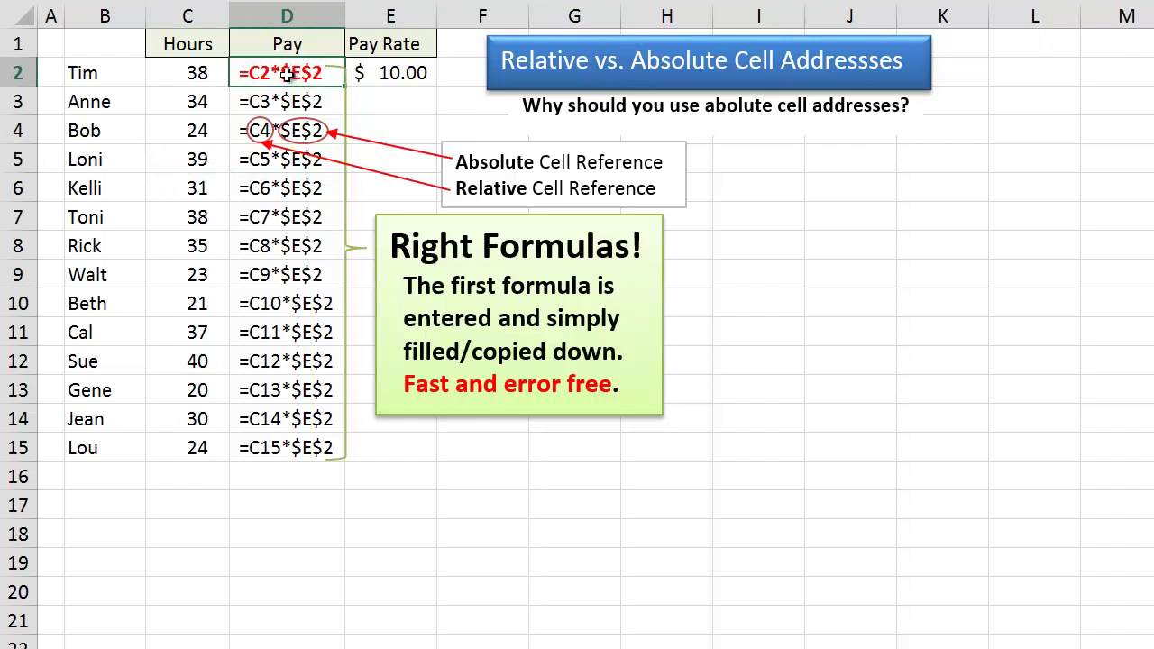
pyautogui.click(326, 96)
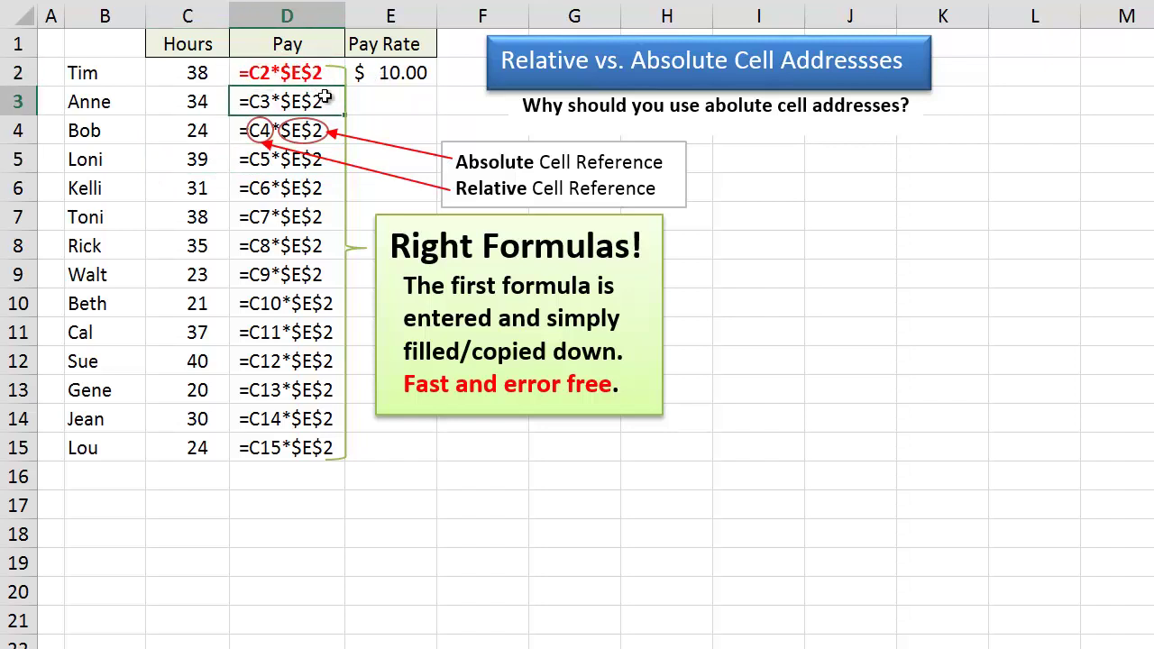
pyautogui.click(324, 186)
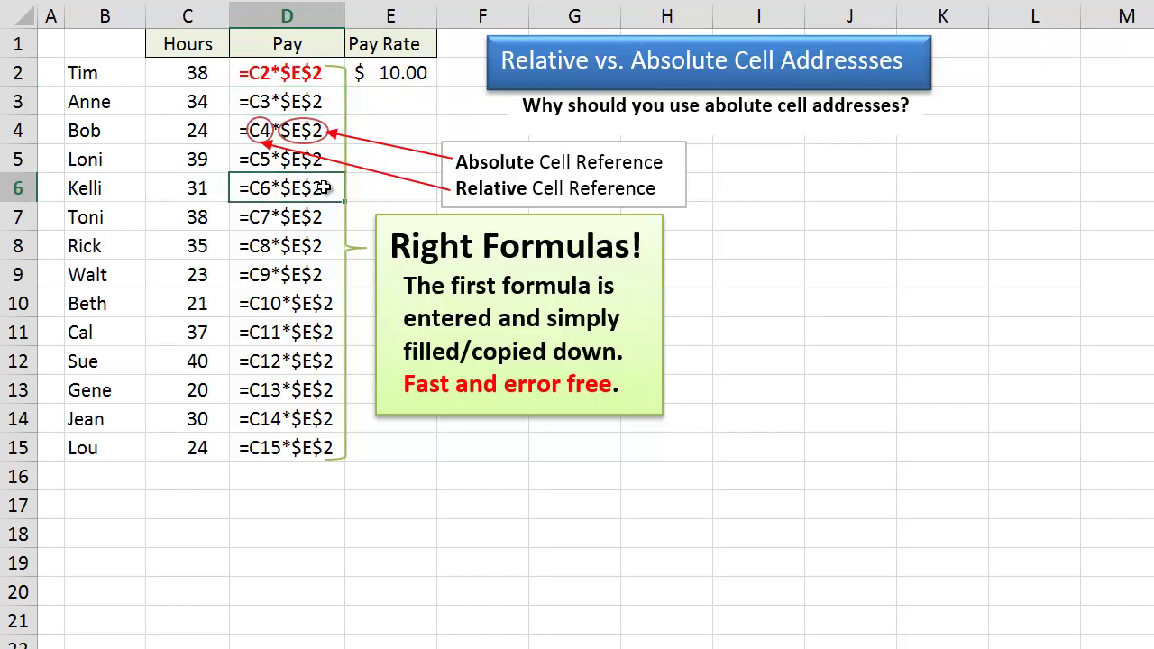
pyautogui.click(323, 212)
pyautogui.click(323, 251)
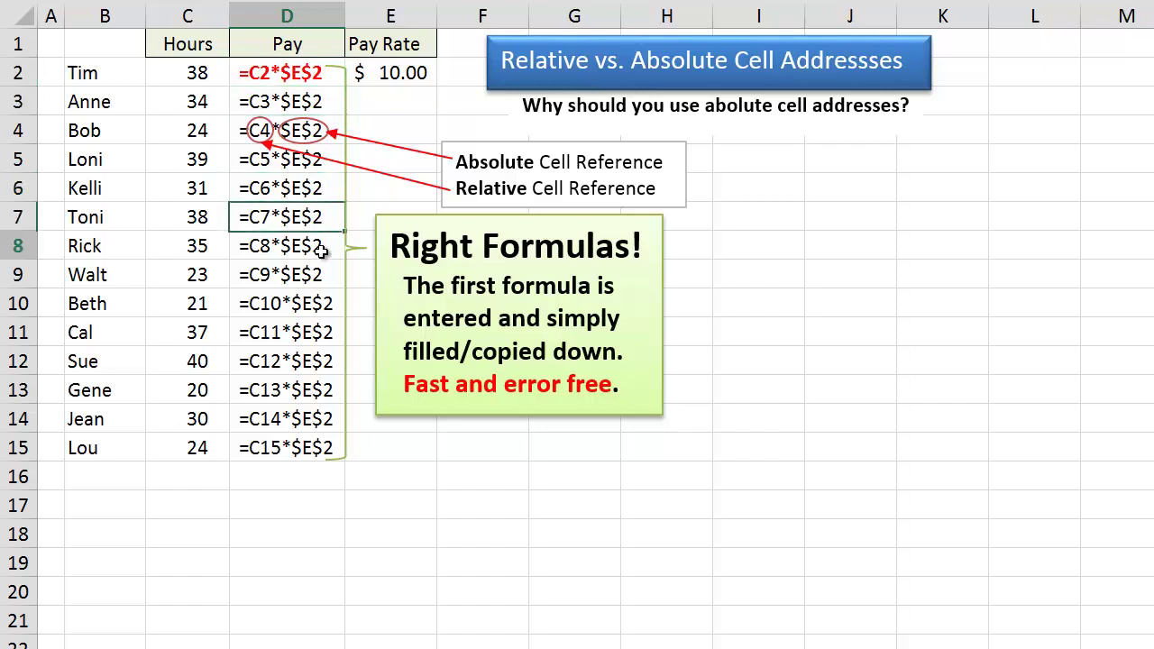
pyautogui.click(278, 77)
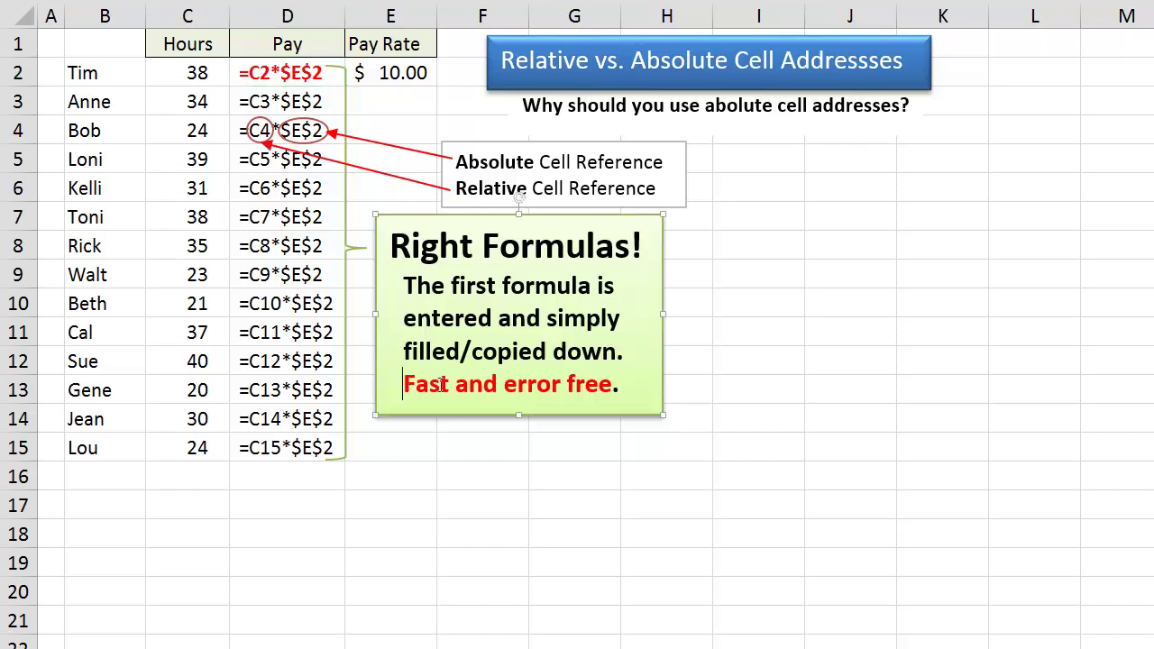
# - Highlight "Fast" and "error free" in the Right Formulas note, then deselect the note
pyautogui.moveTo(401, 383); pyautogui.dragTo(449, 385)
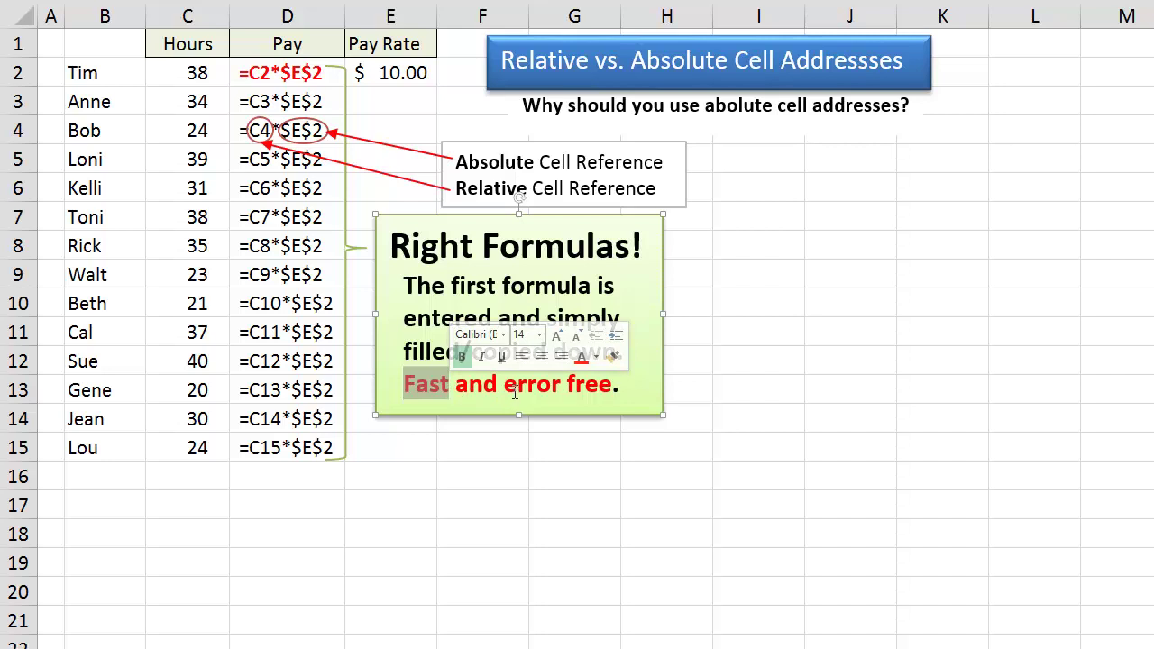
pyautogui.click(507, 388)
pyautogui.moveTo(505, 387); pyautogui.dragTo(612, 388)
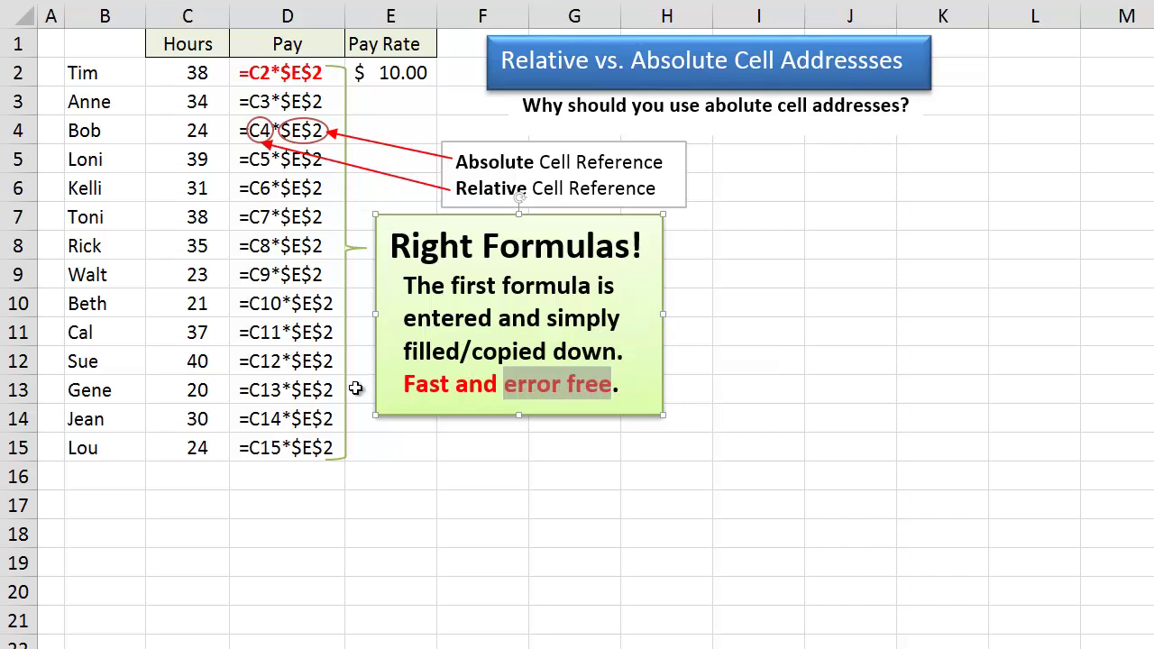
pyautogui.click(297, 47)
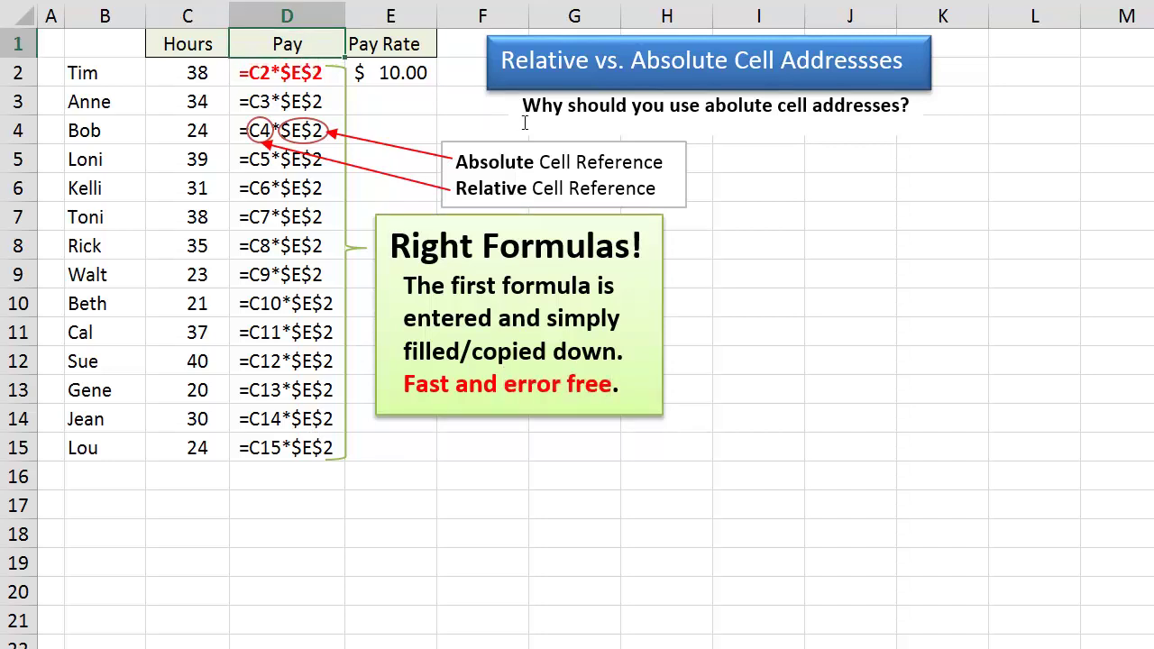
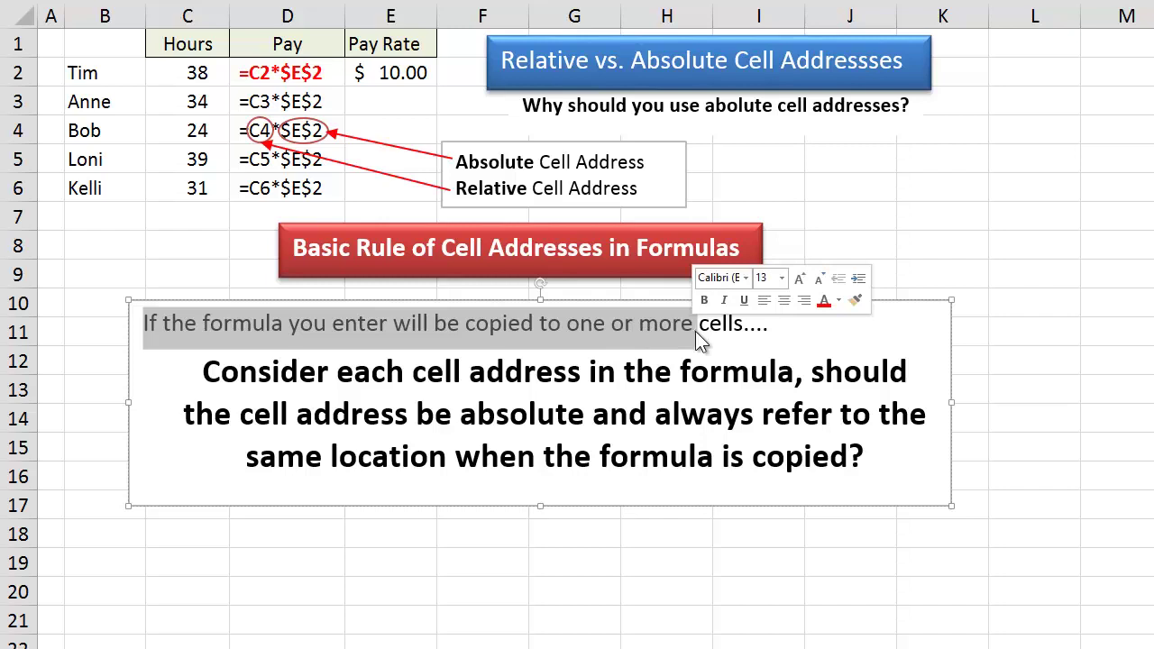
# - Relate the D2 formula to the rule's opening line about copying to one or more cells, highlighting the line, "copied" and "If"
pyautogui.click(732, 327)
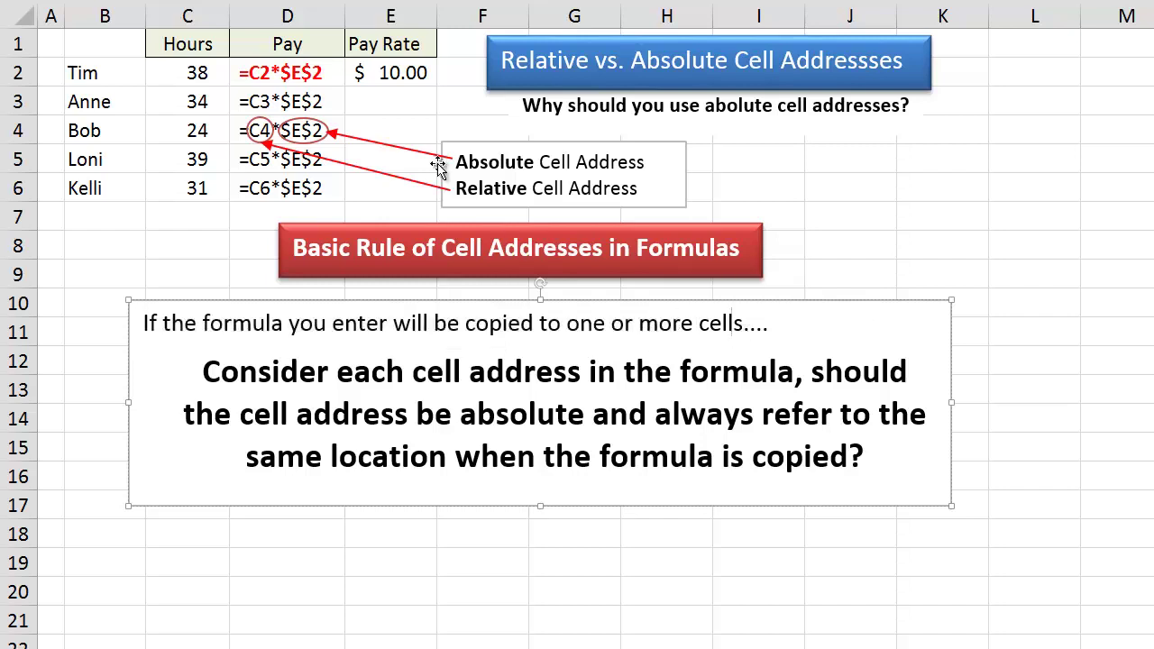
pyautogui.click(288, 79)
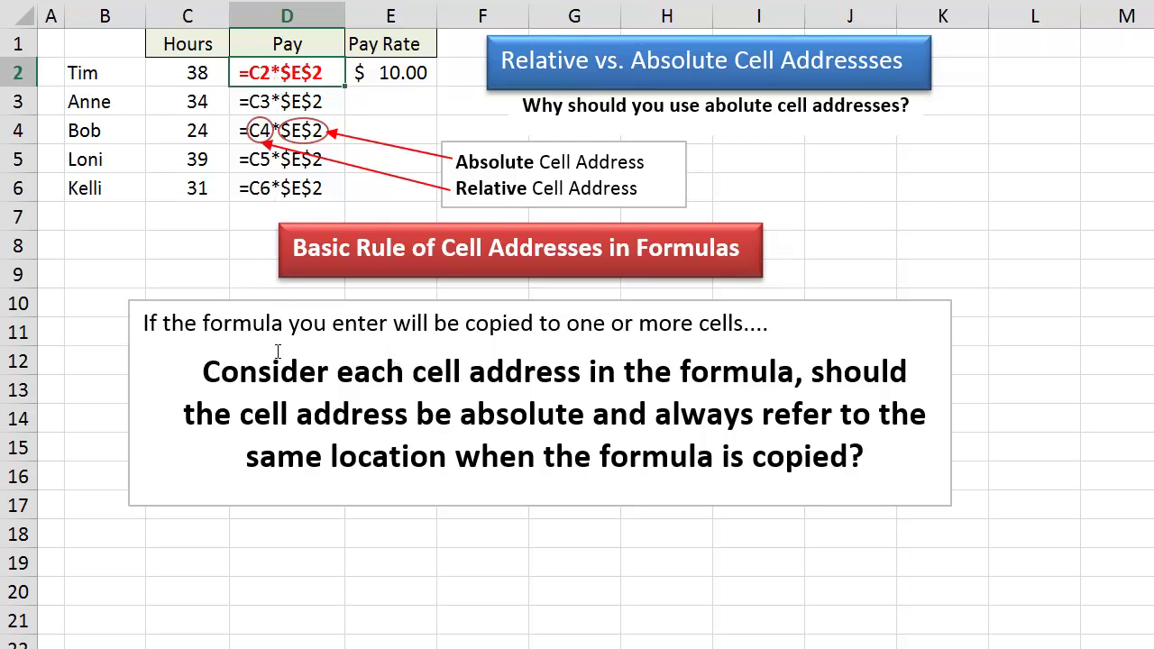
pyautogui.moveTo(143, 322); pyautogui.dragTo(740, 324)
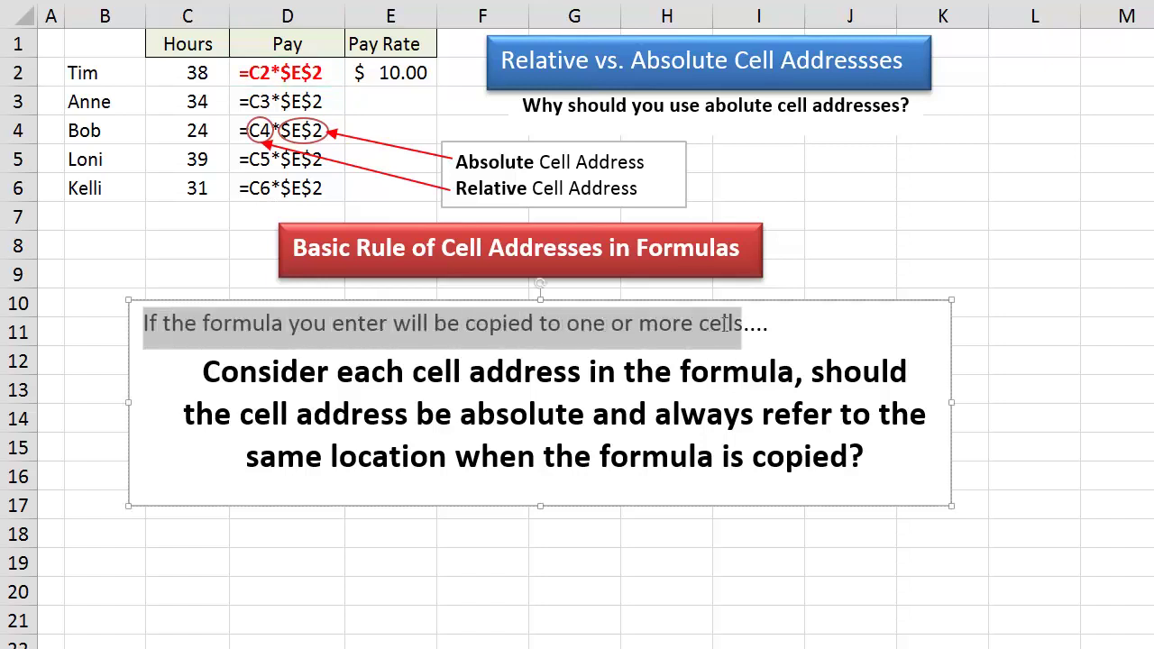
pyautogui.doubleClick(505, 325)
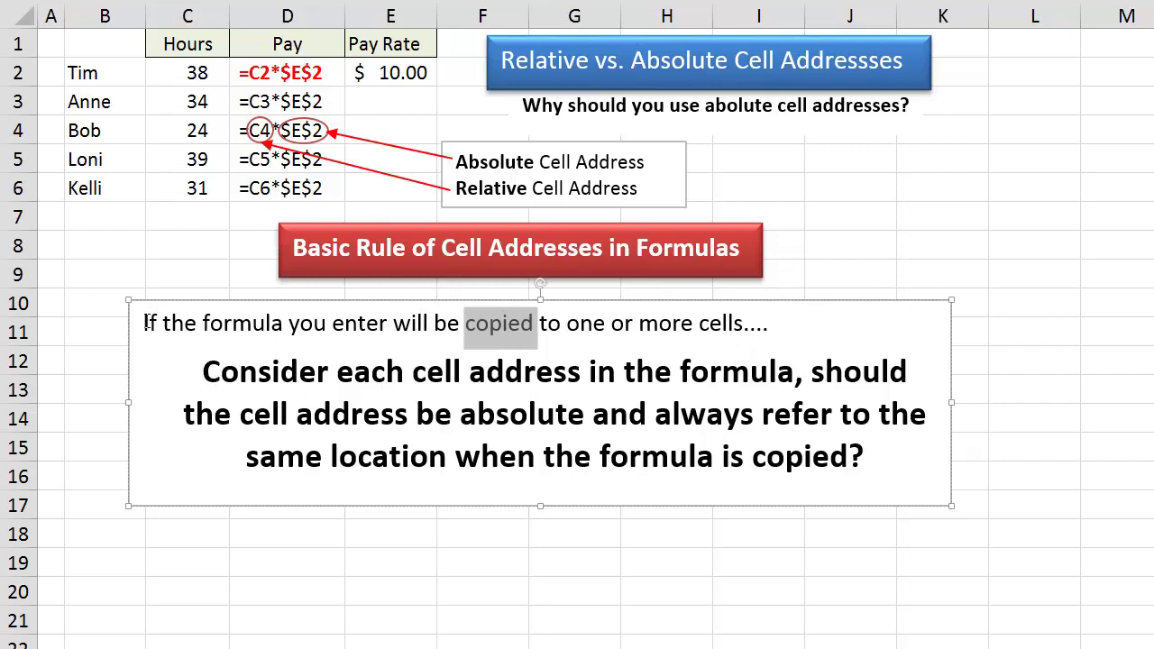
pyautogui.moveTo(142, 323); pyautogui.dragTo(157, 322)
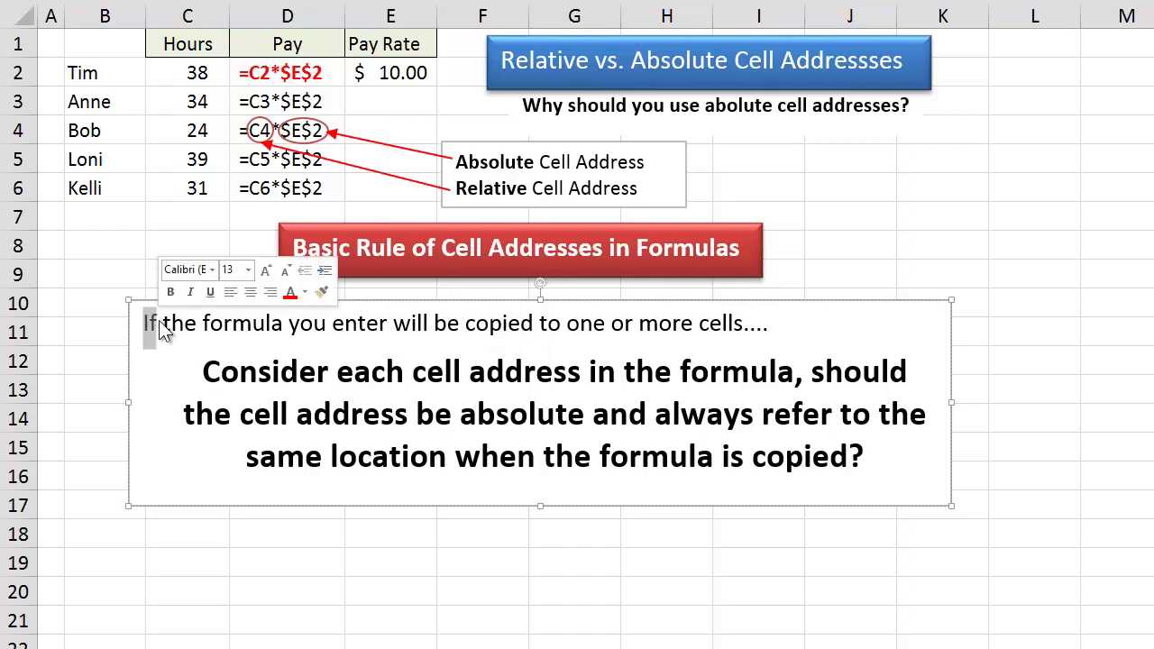
# - Highlight "Consider each cell", "cell address be absolute and always refer" and "same location" in the basic rule text
pyautogui.moveTo(203, 373); pyautogui.dragTo(459, 383)
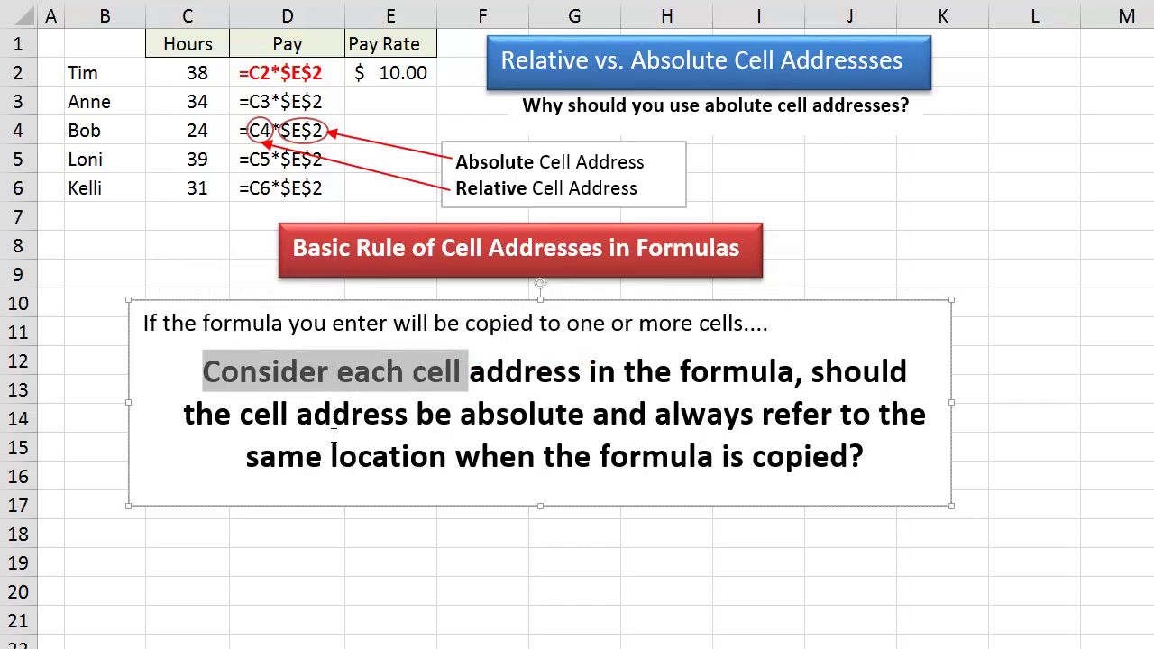
pyautogui.moveTo(240, 417); pyautogui.dragTo(837, 422)
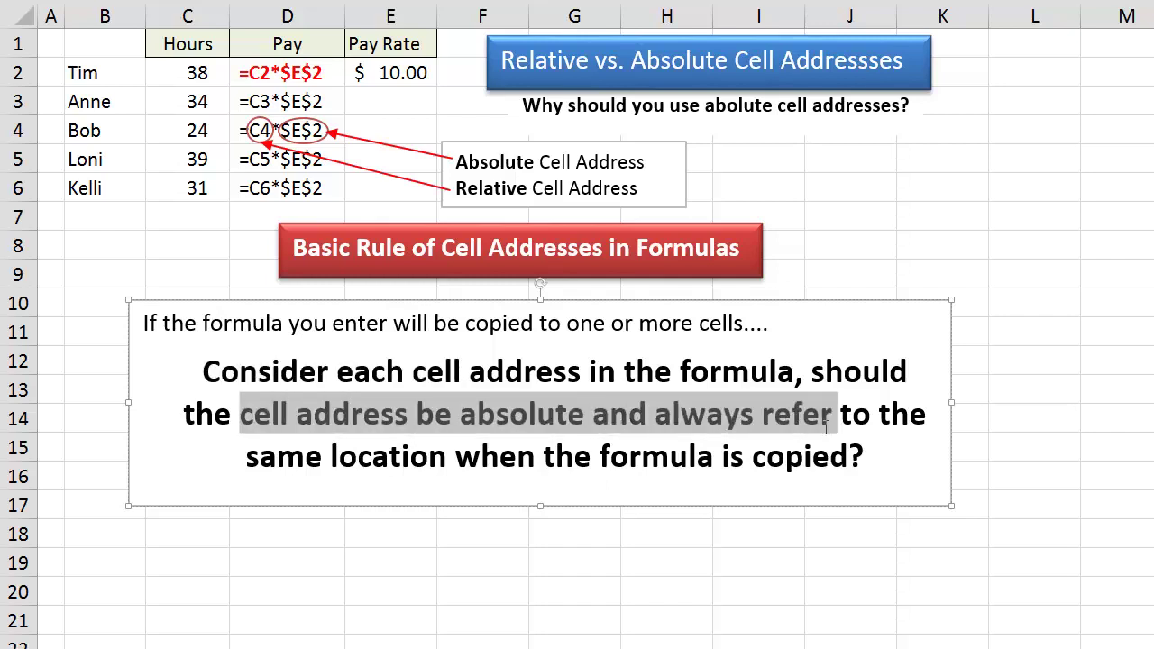
pyautogui.moveTo(250, 463); pyautogui.dragTo(422, 463)
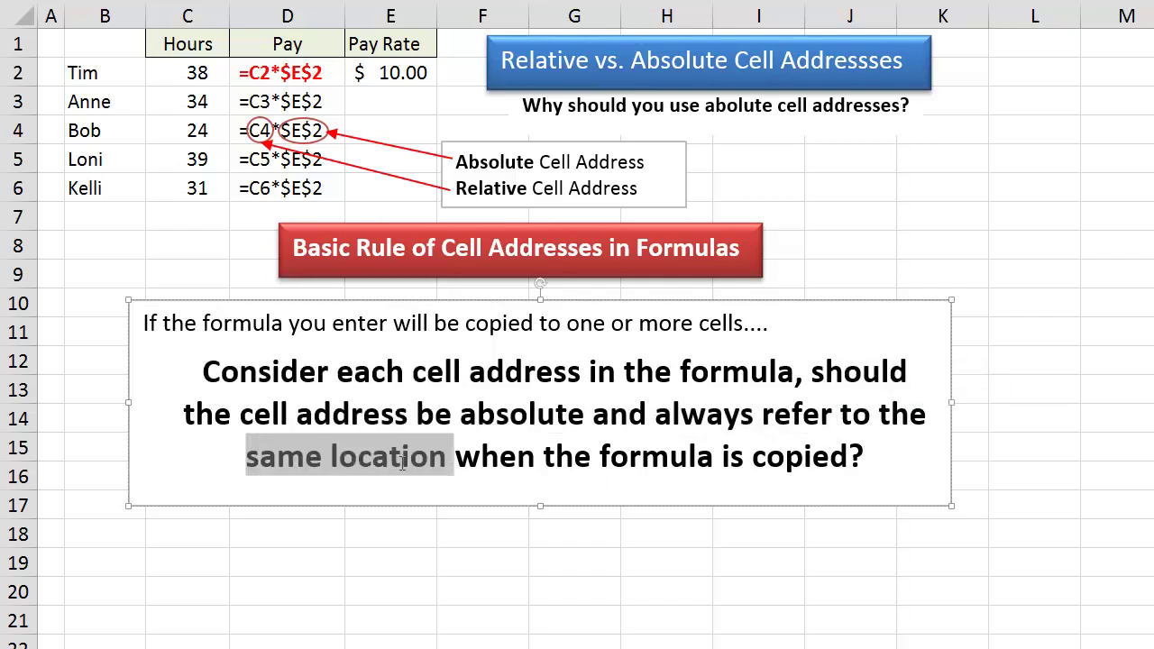
# - Apply the rule to the hours address by tracing the formulas in D2, D3 and D6 to C2, C3 and C6
pyautogui.click(261, 80)
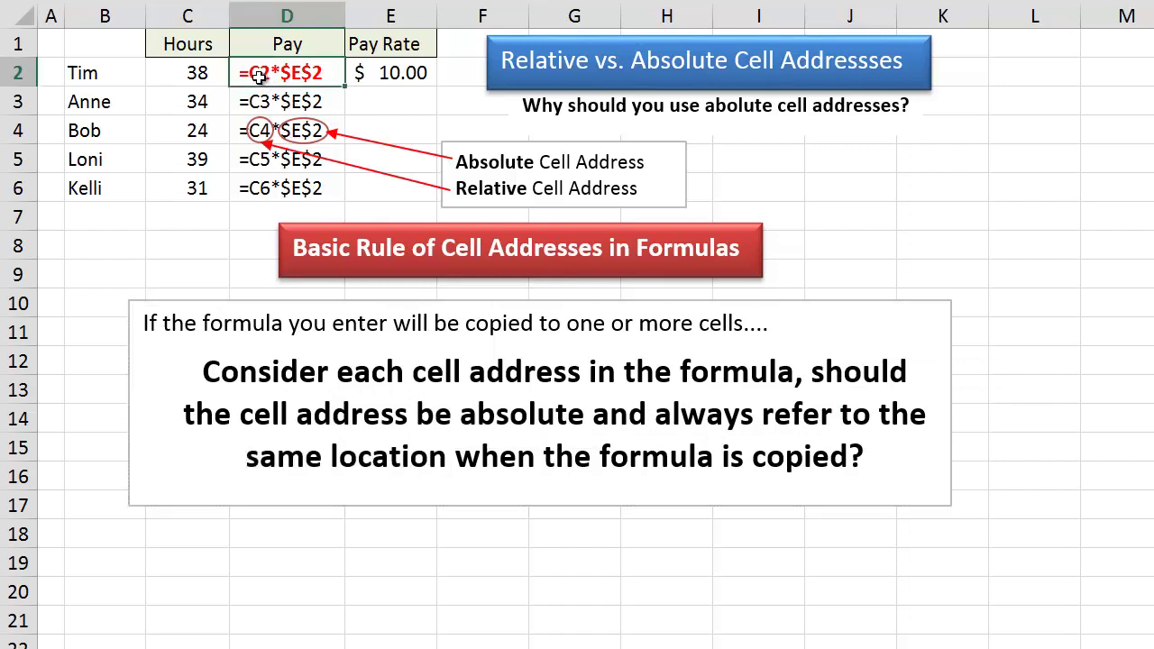
pyautogui.click(198, 74)
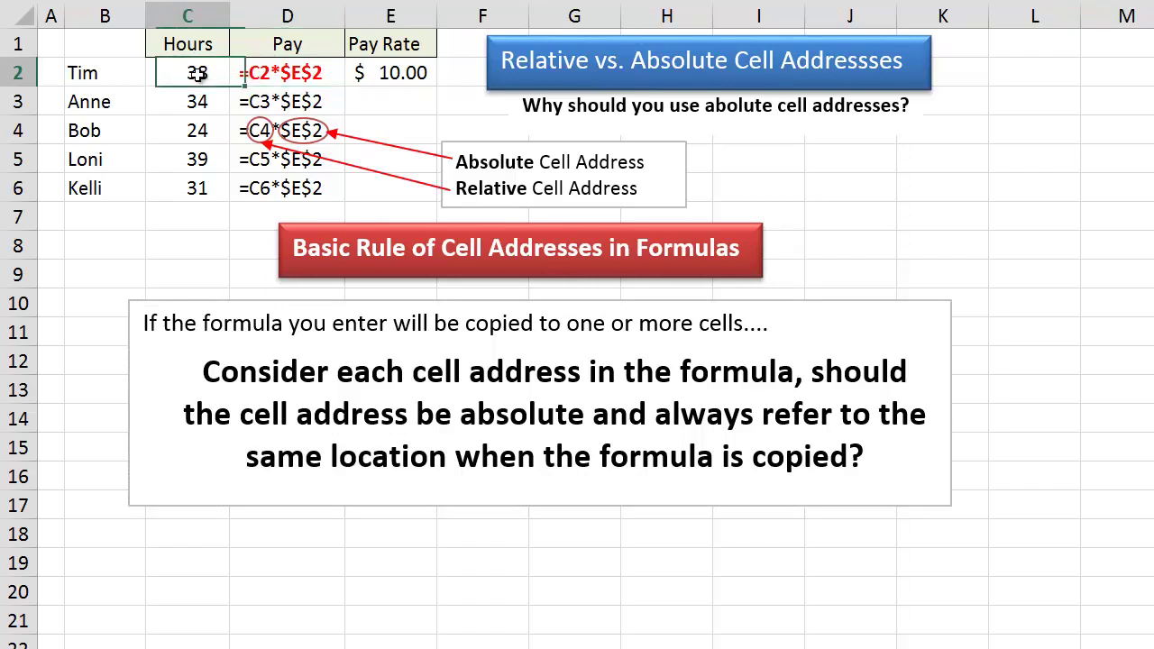
pyautogui.click(238, 102)
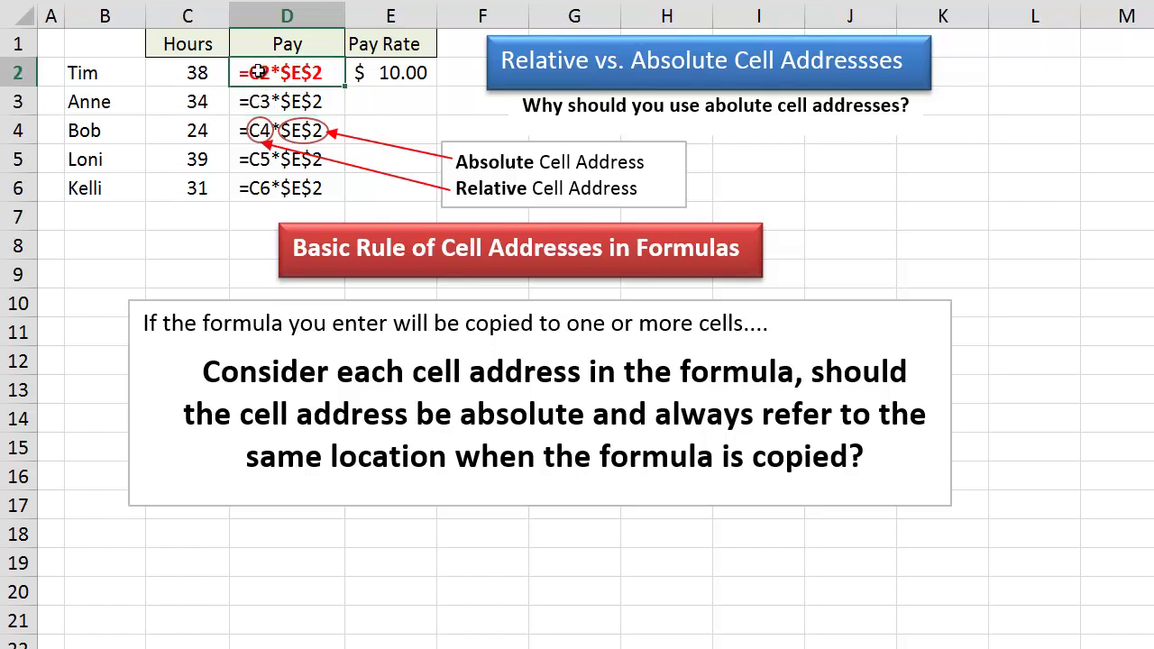
pyautogui.click(180, 72)
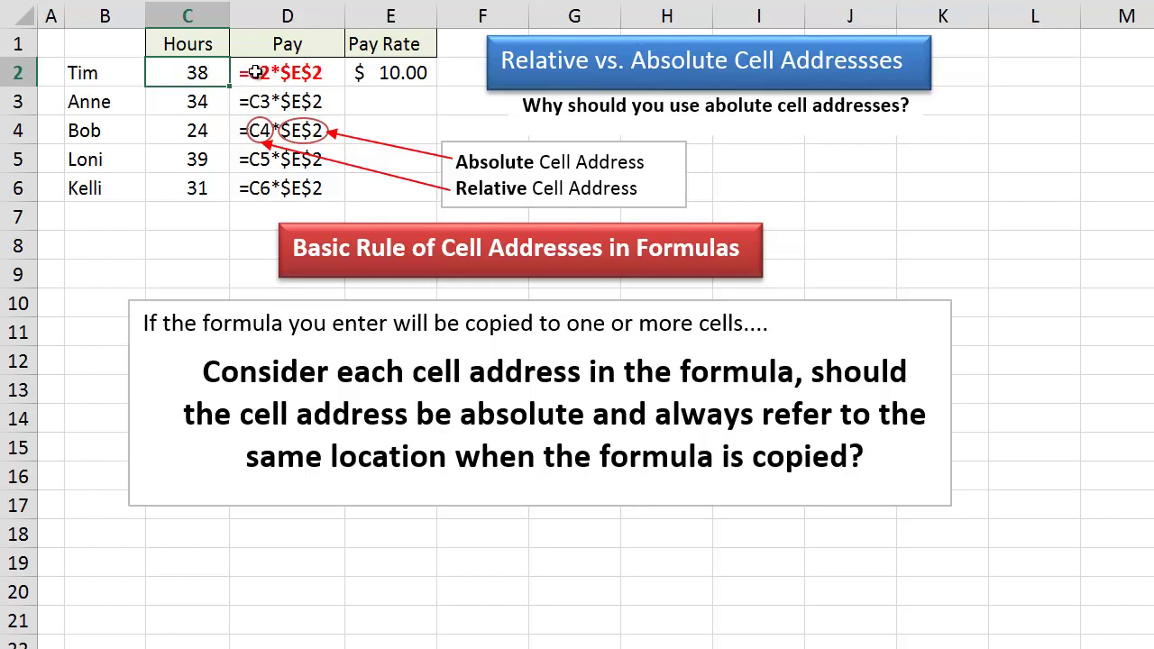
pyautogui.click(255, 102)
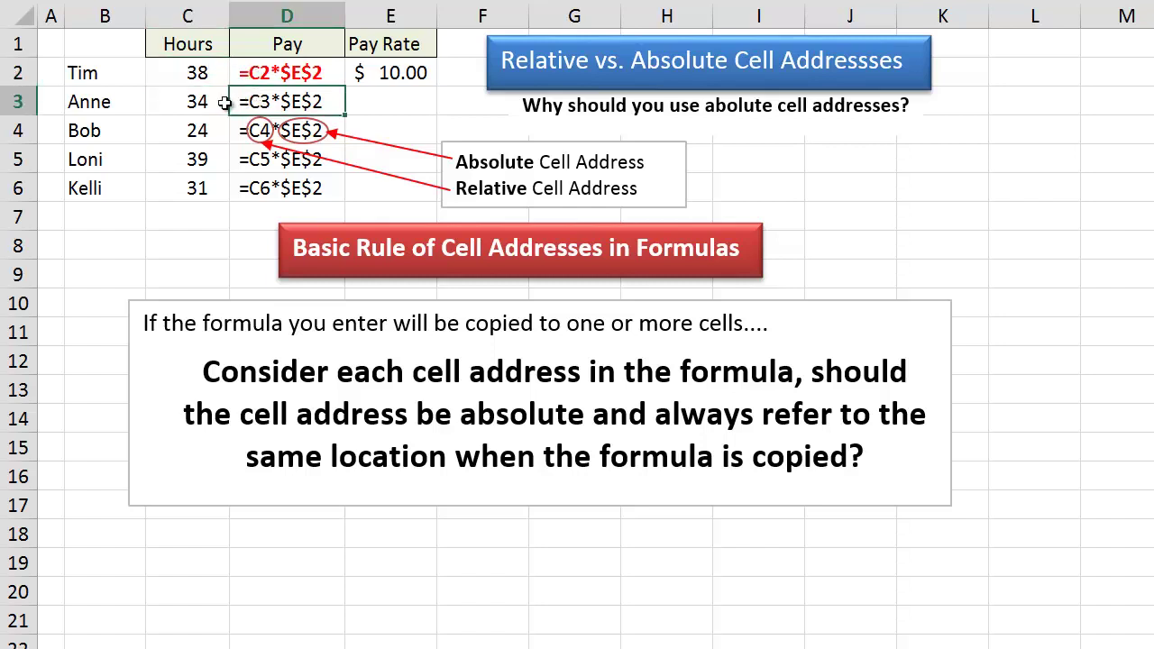
pyautogui.click(188, 102)
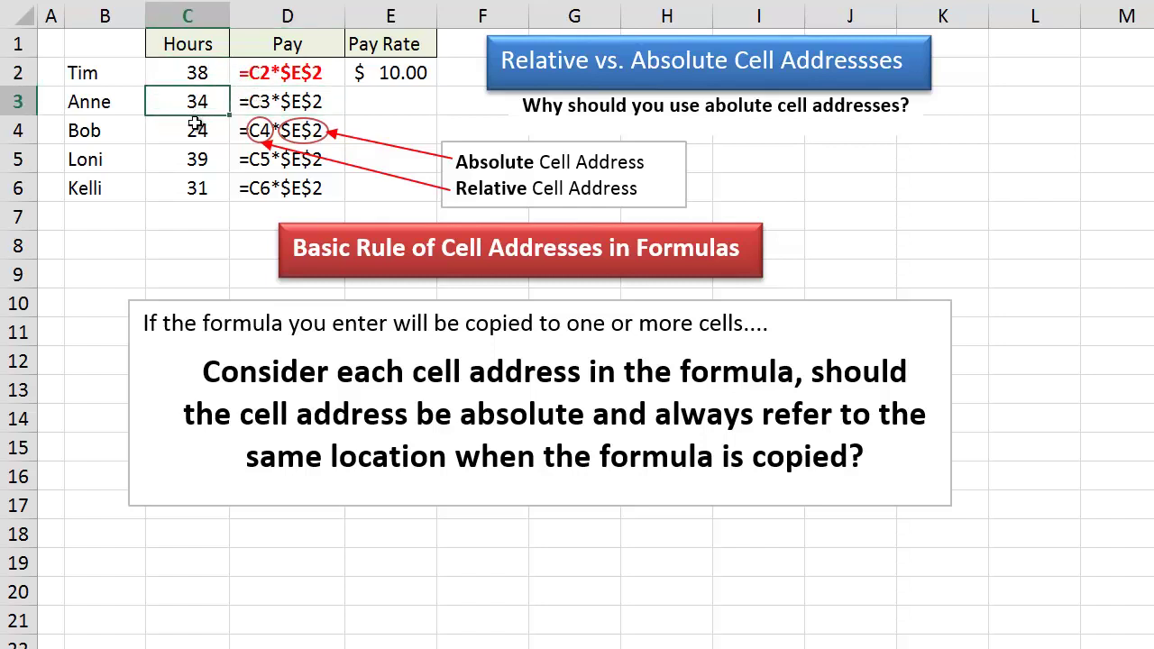
pyautogui.click(255, 189)
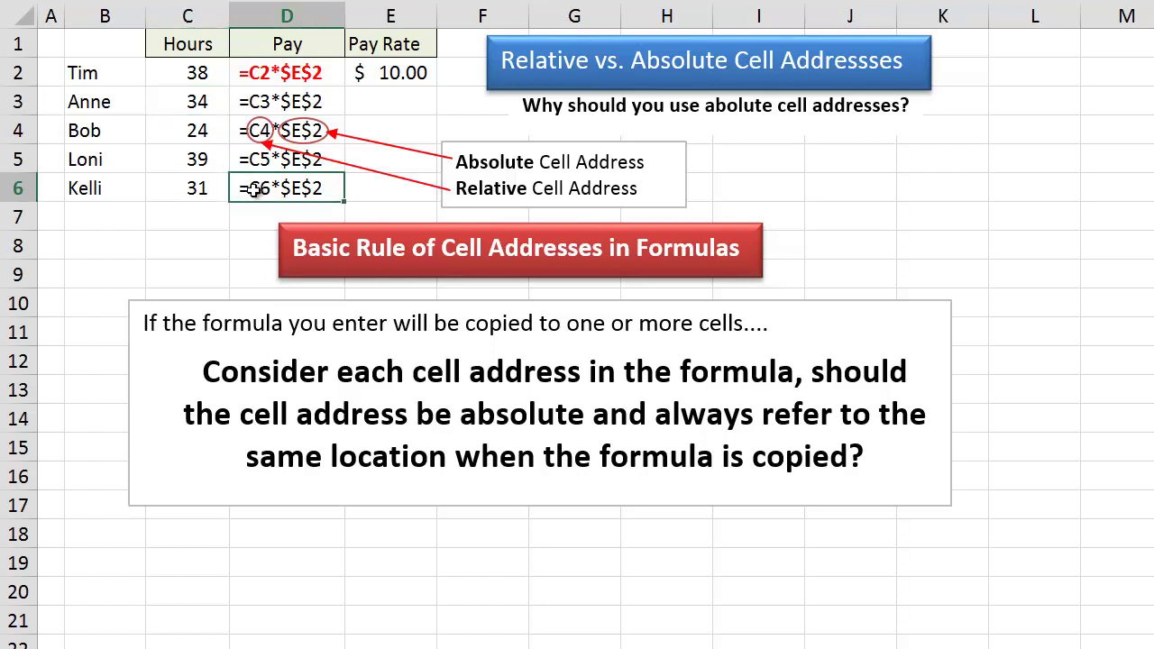
pyautogui.click(175, 188)
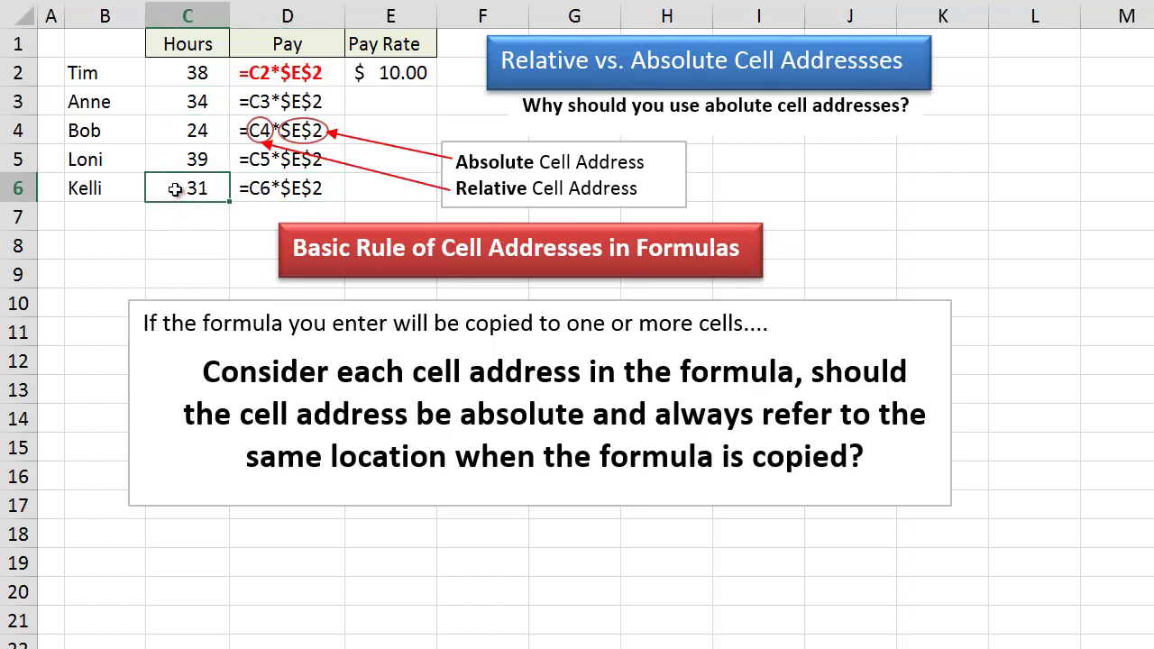
# - Apply the rule to the pay rate address by tracing $E$2 in D2, D3 and D6 to cell E2
pyautogui.click(258, 73)
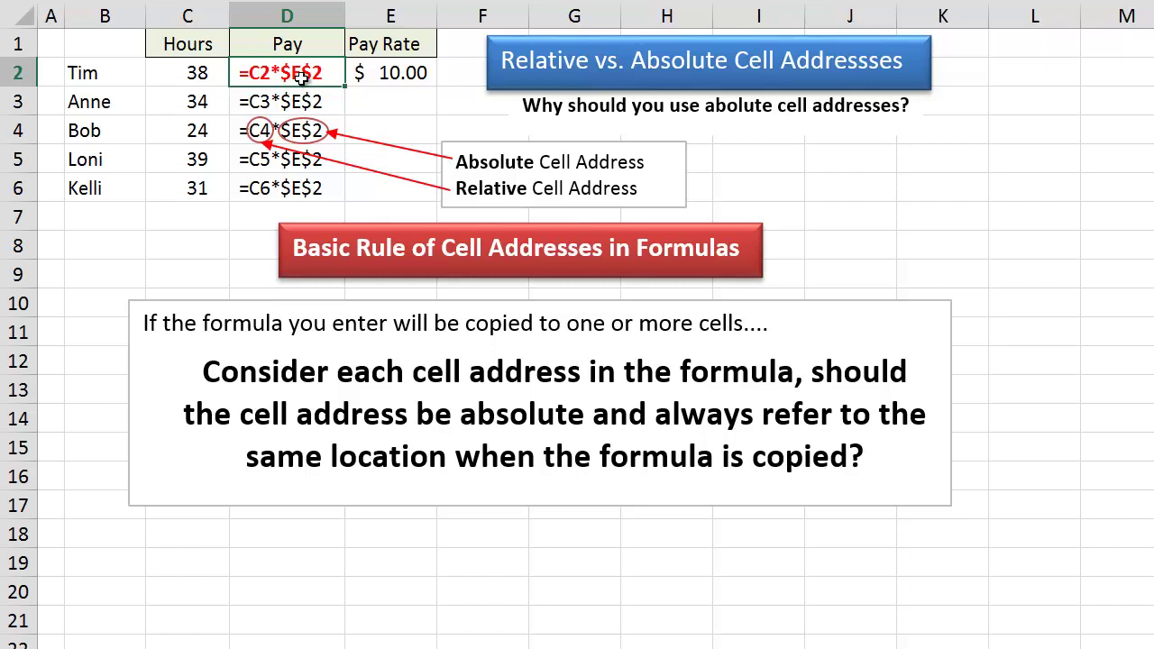
pyautogui.click(390, 77)
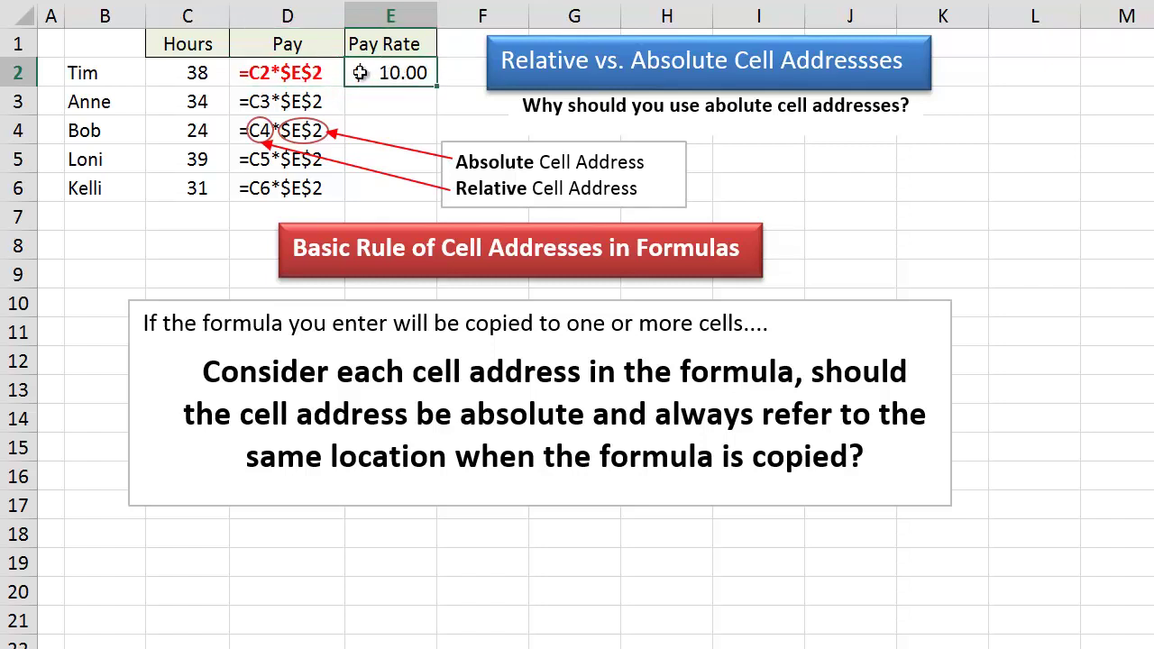
pyautogui.click(309, 102)
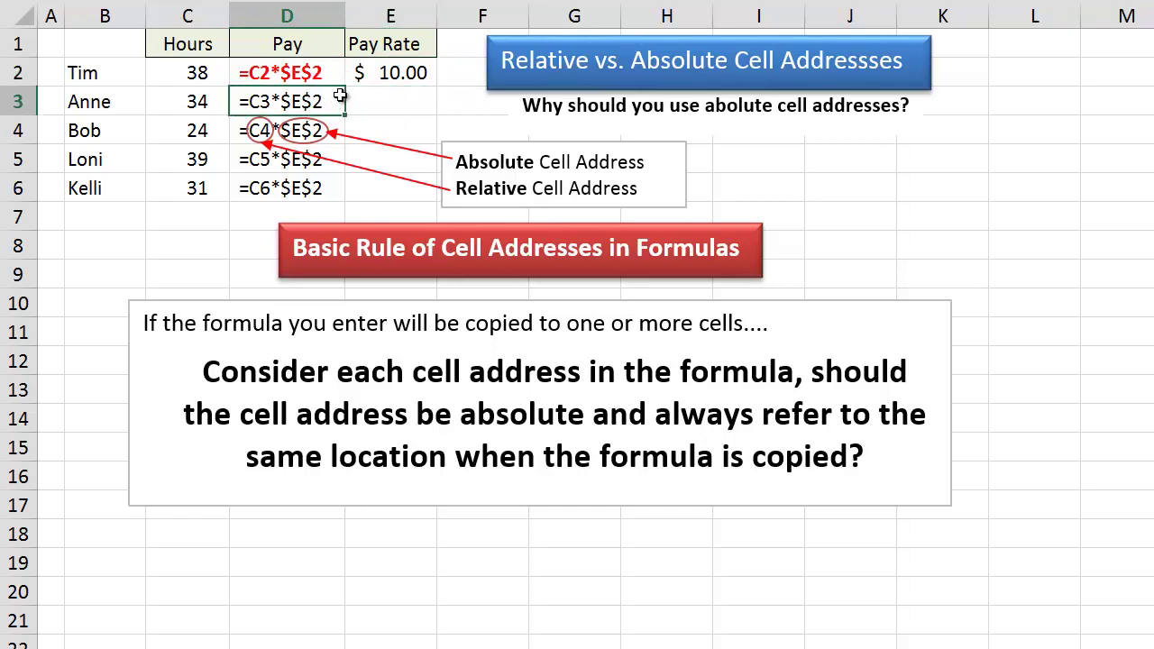
pyautogui.click(376, 77)
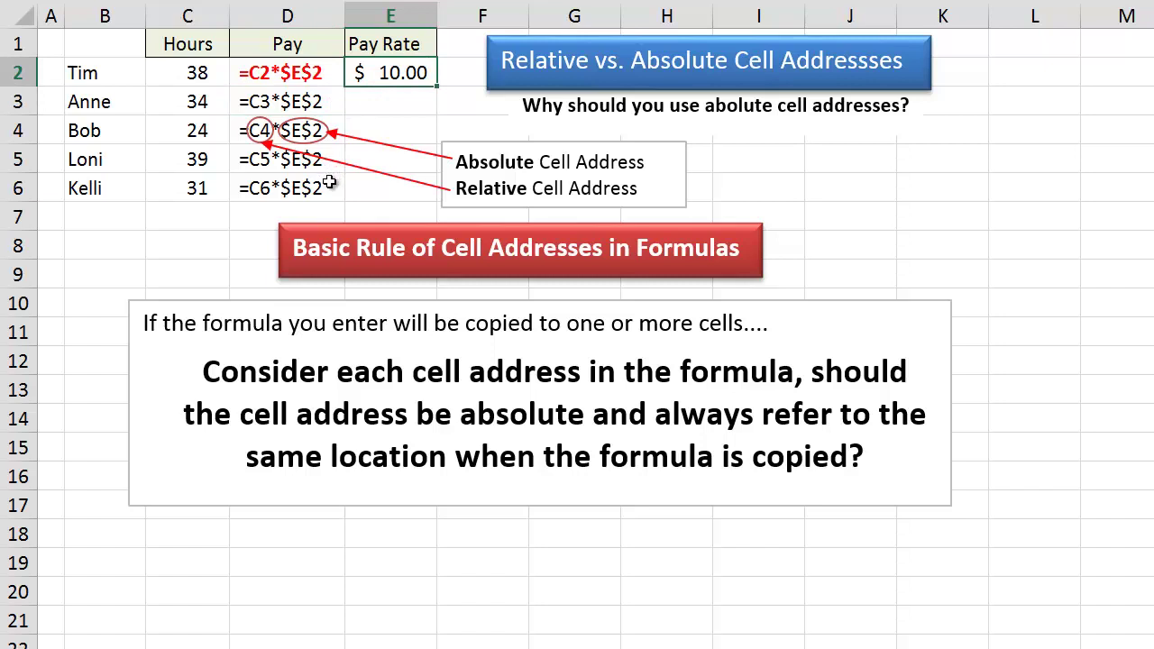
pyautogui.click(332, 185)
pyautogui.click(394, 72)
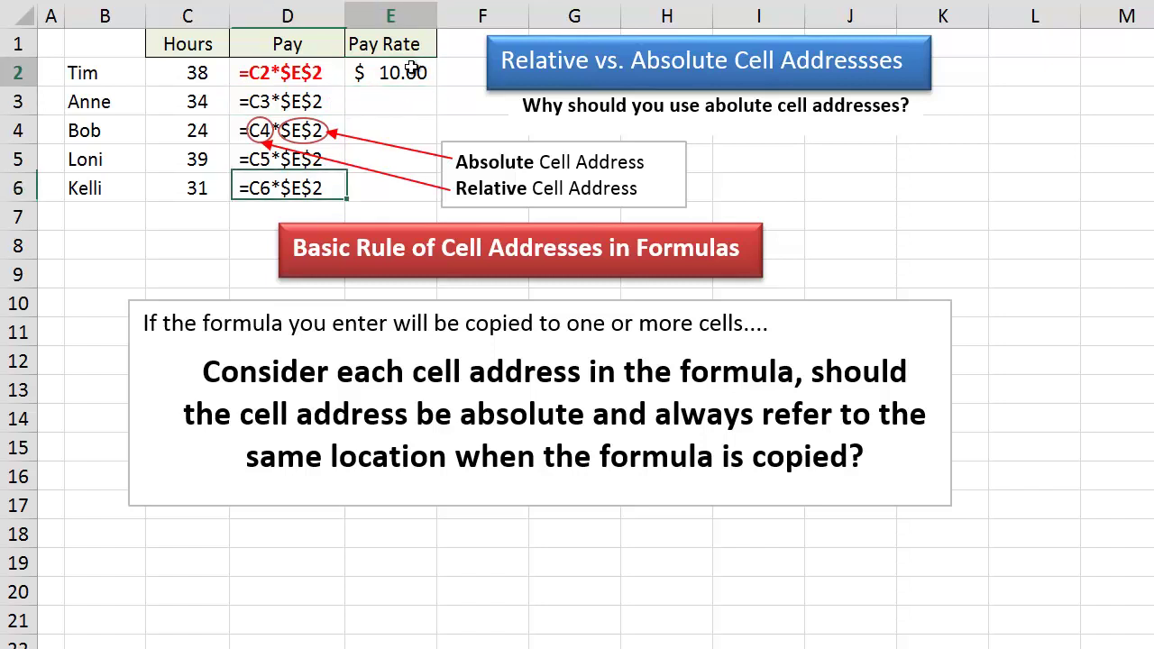
pyautogui.click(302, 76)
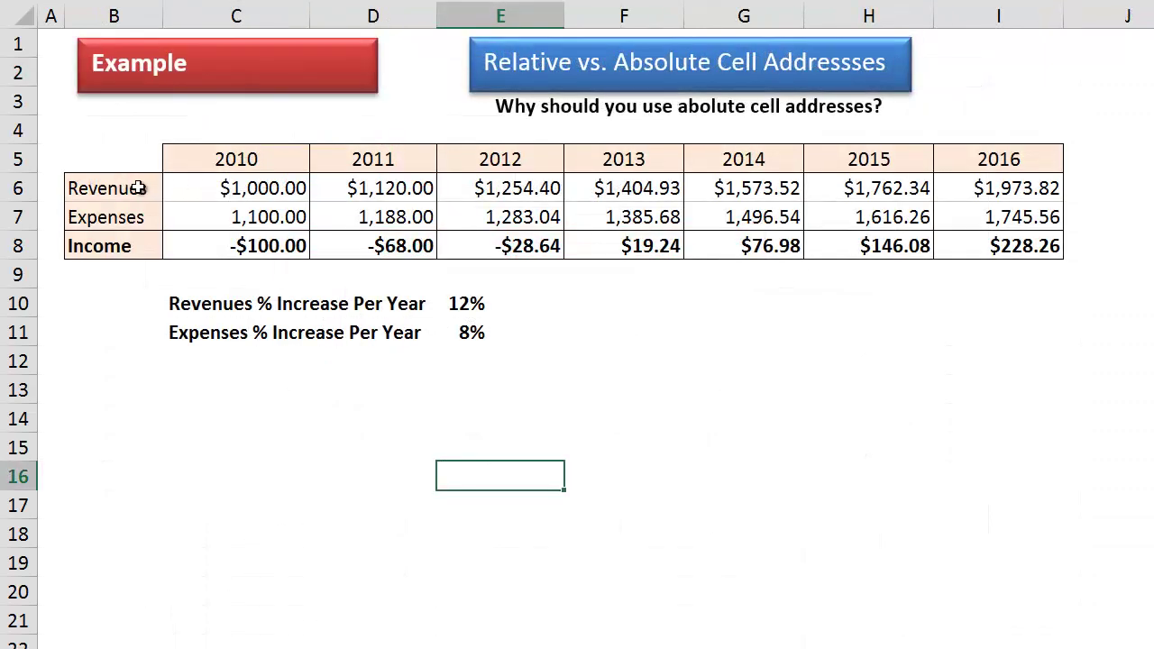
# - Point out the Revenues, Expenses and Income rows and the 2010 to 2012 year headings in the projection table
pyautogui.click(106, 188)
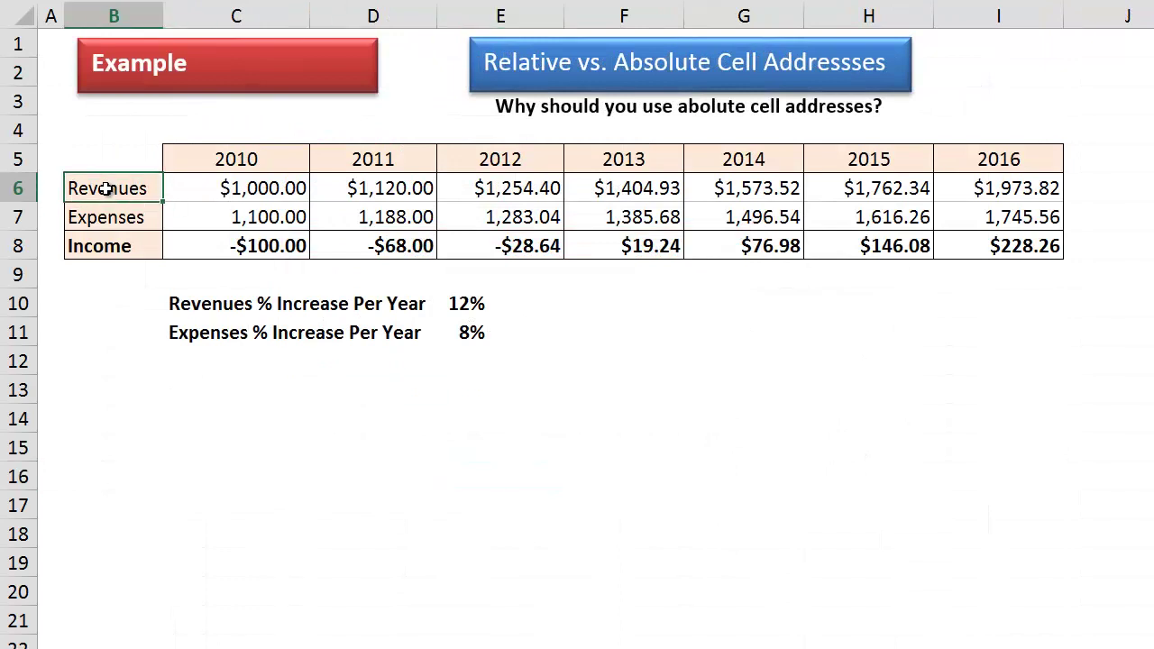
pyautogui.moveTo(227, 158); pyautogui.dragTo(472, 160)
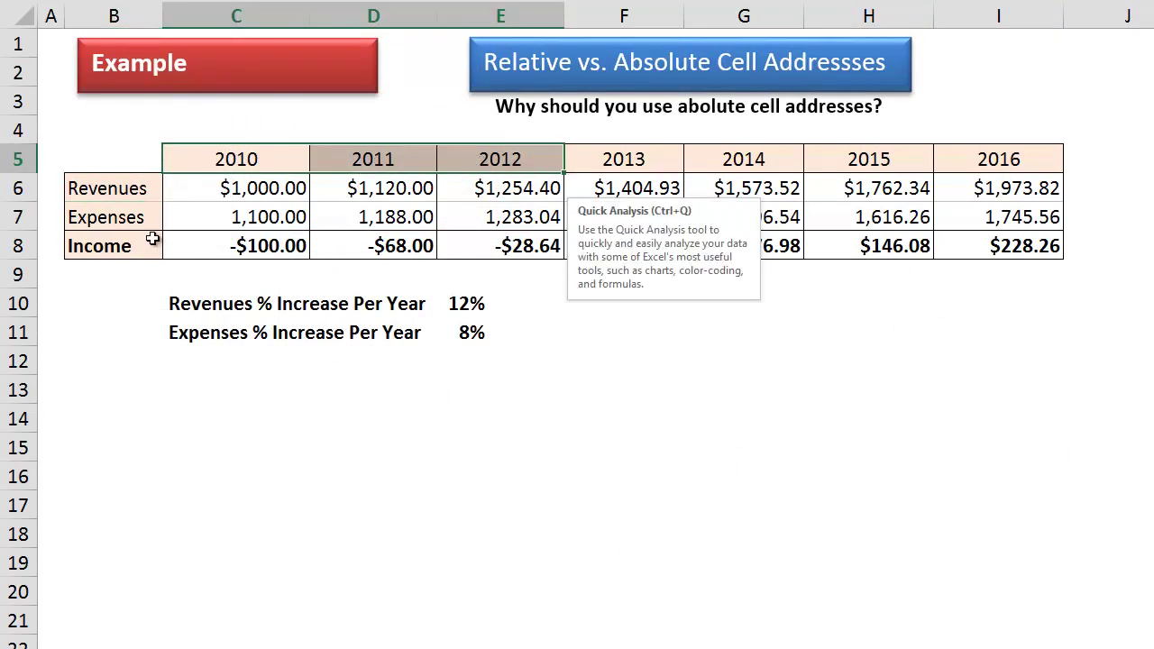
pyautogui.click(110, 219)
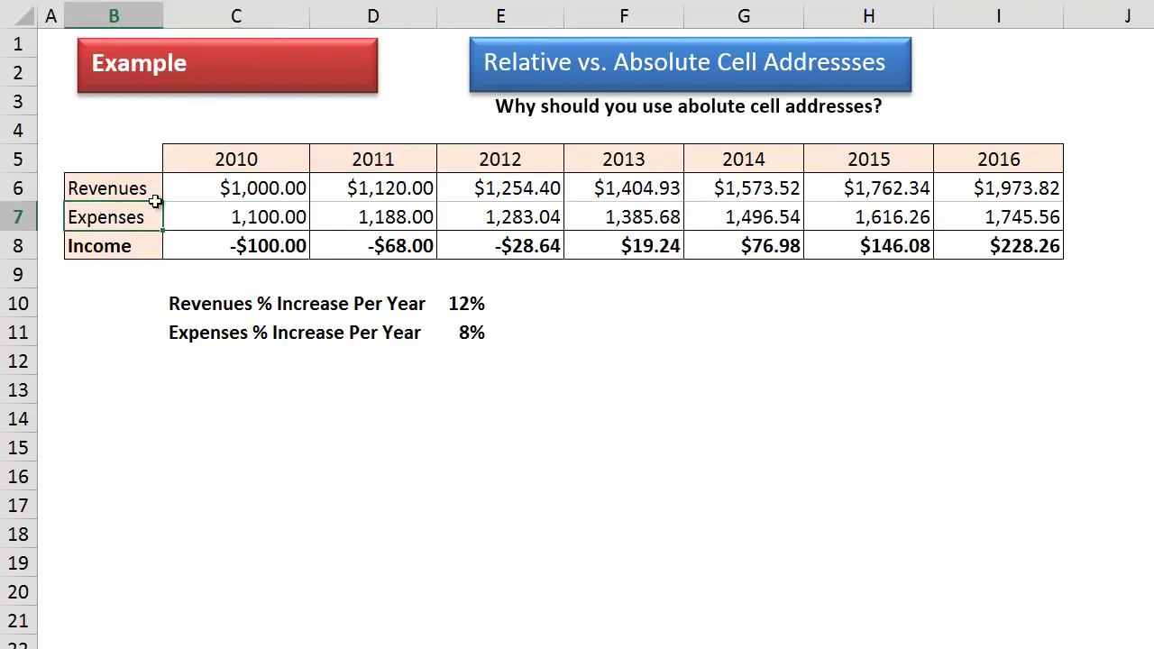
pyautogui.moveTo(224, 162); pyautogui.dragTo(502, 163)
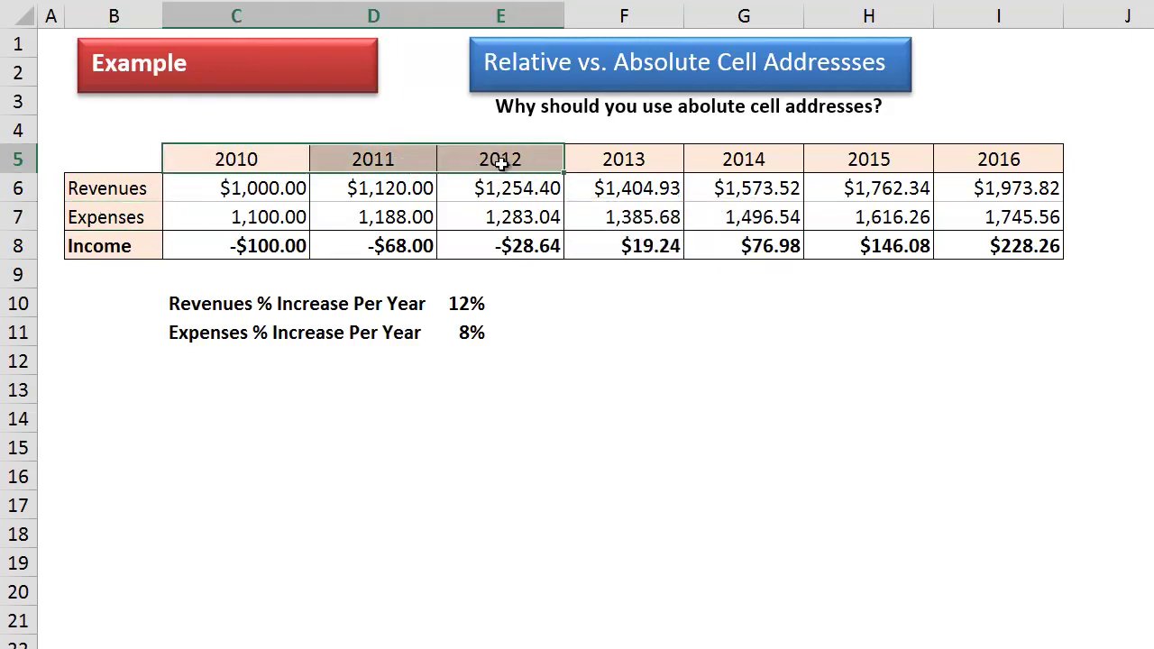
pyautogui.click(110, 246)
pyautogui.moveTo(110, 246); pyautogui.dragTo(343, 251)
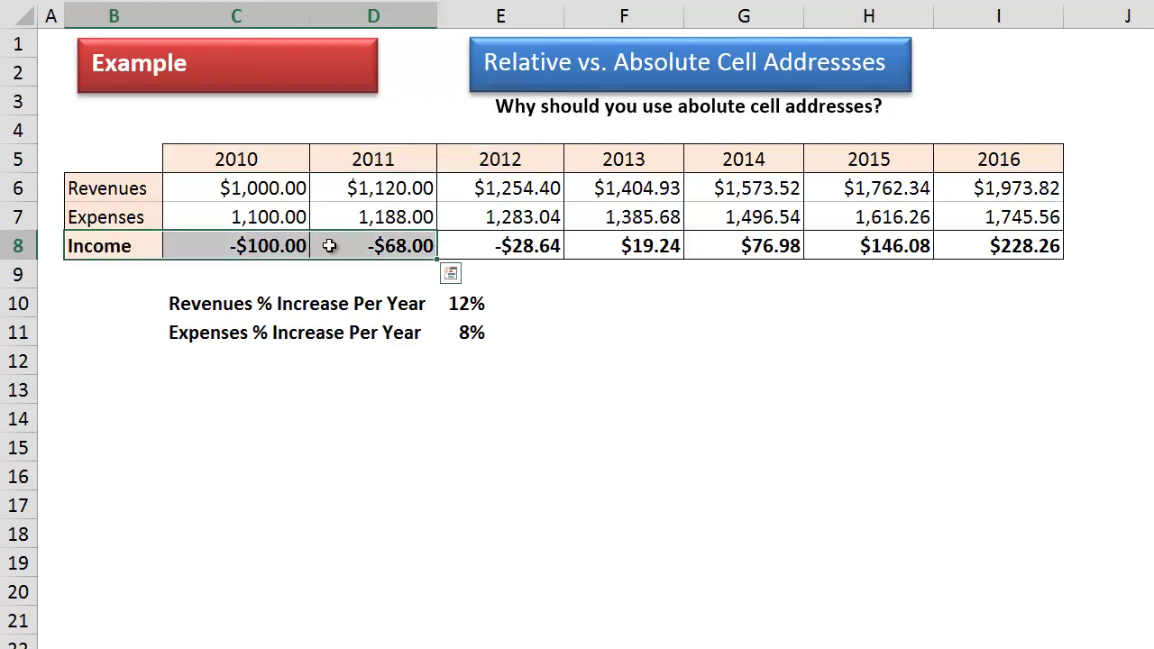
# - Point out the 2010 starting revenue and expense cells and their yearly percentage increases in E10 and E11
pyautogui.click(262, 189)
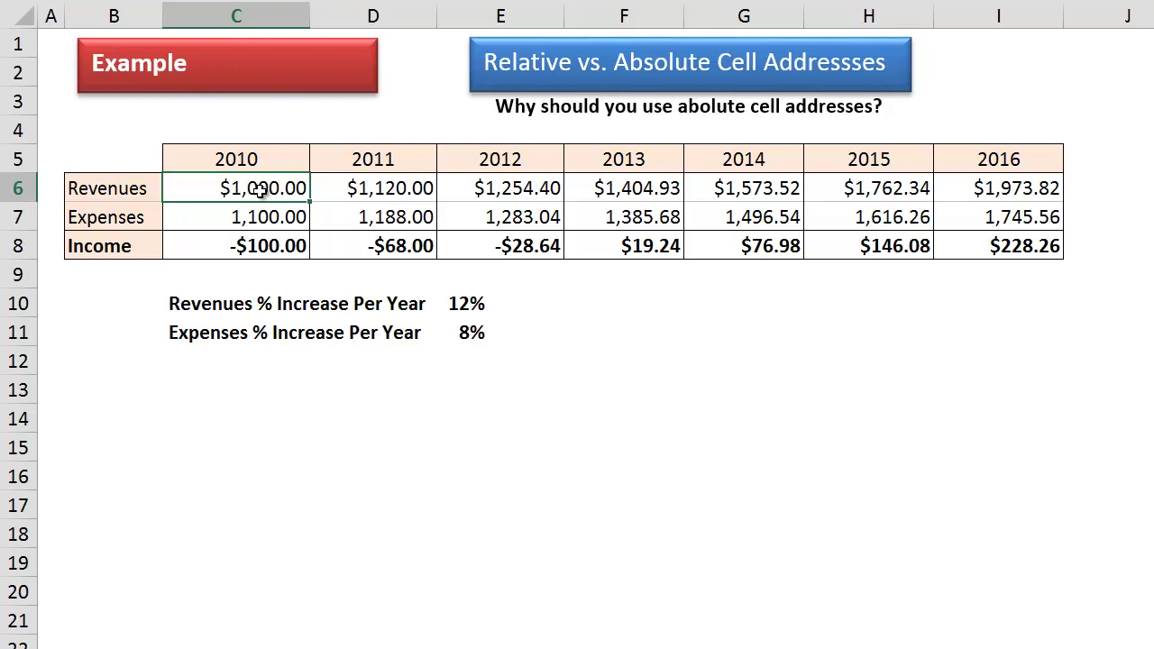
pyautogui.click(249, 217)
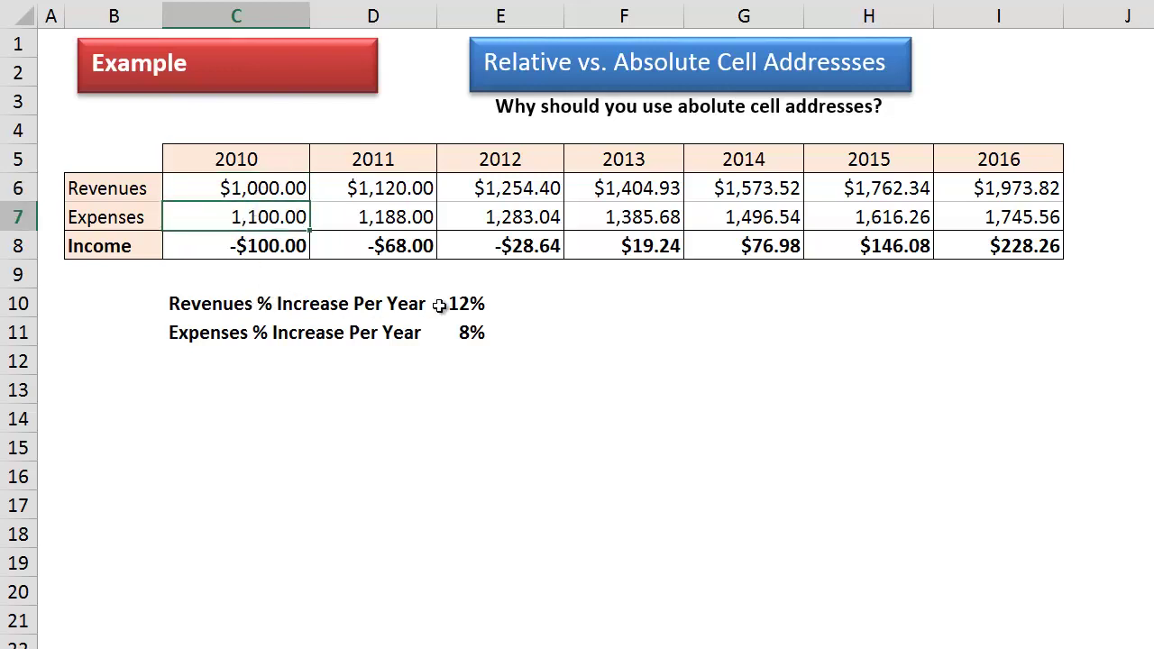
pyautogui.click(467, 305)
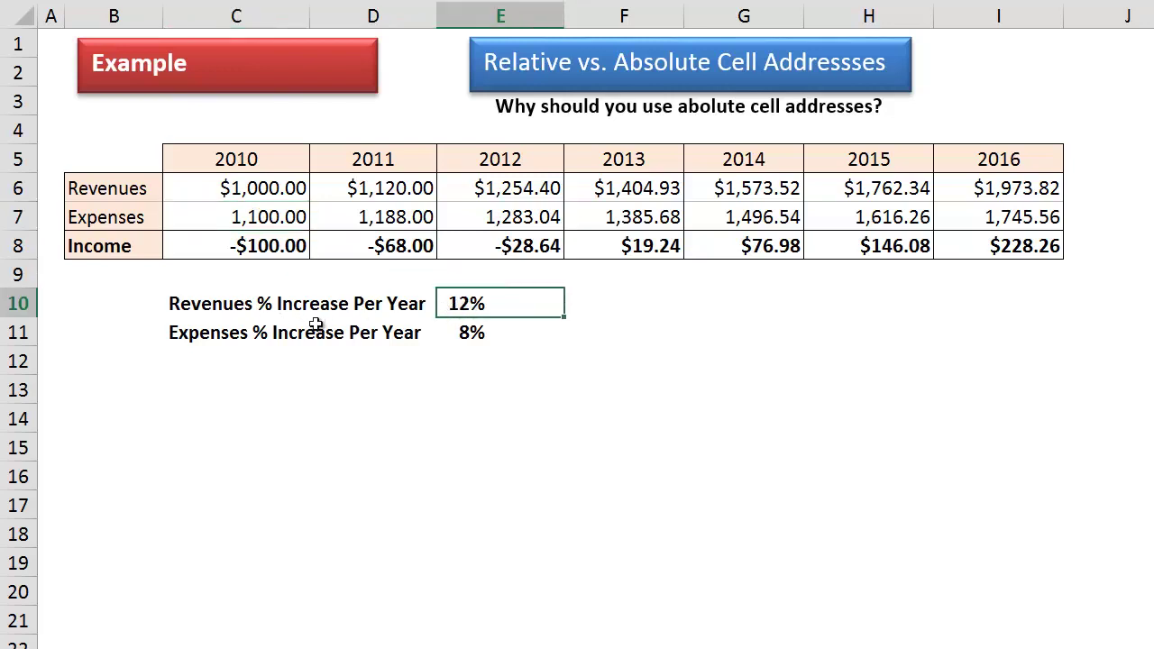
pyautogui.click(473, 333)
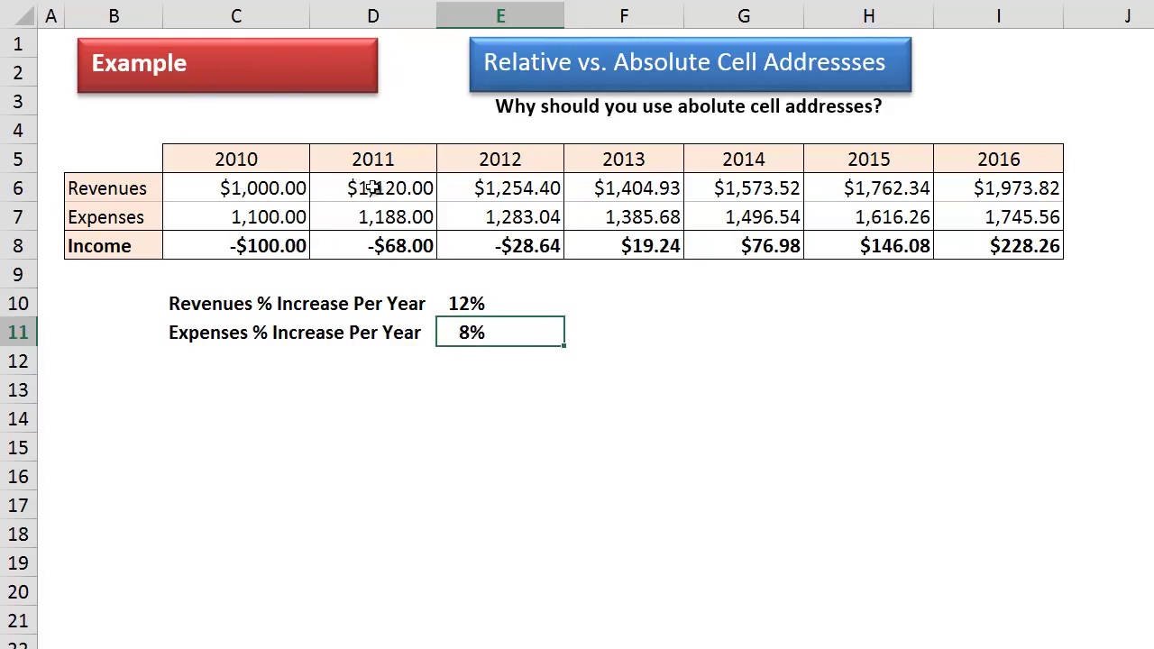
# - Examine the 2011 revenue formula in D6 by tracing it to C6 and E10 and highlighting its C6 and $E$10 references
pyautogui.click(417, 188)
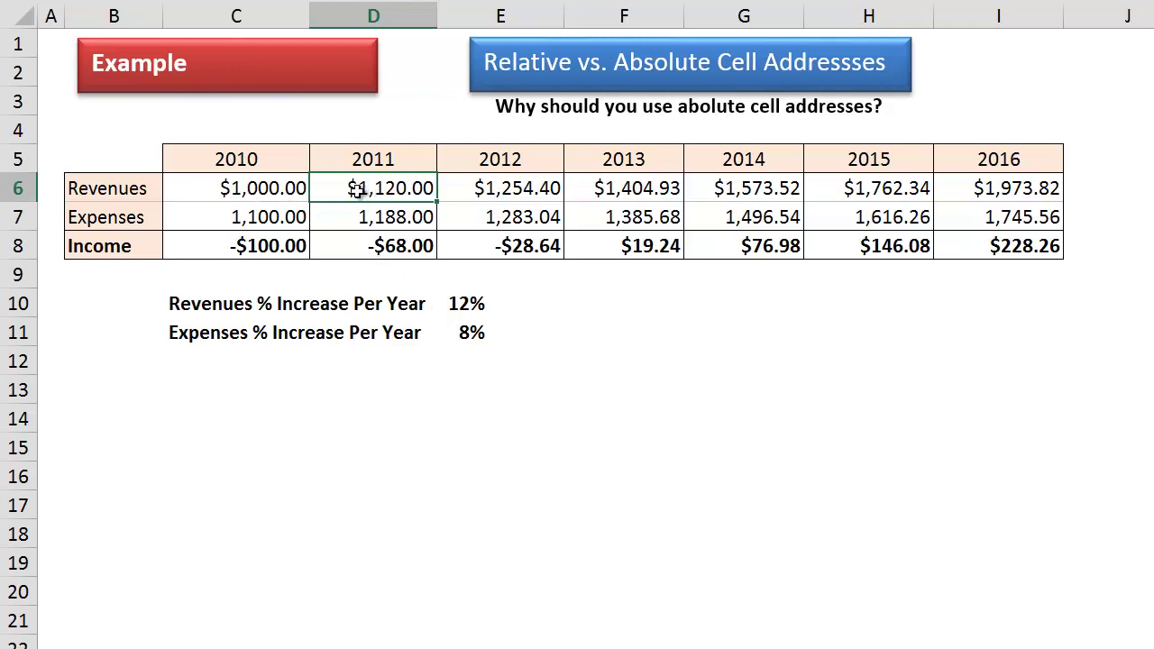
pyautogui.click(245, 186)
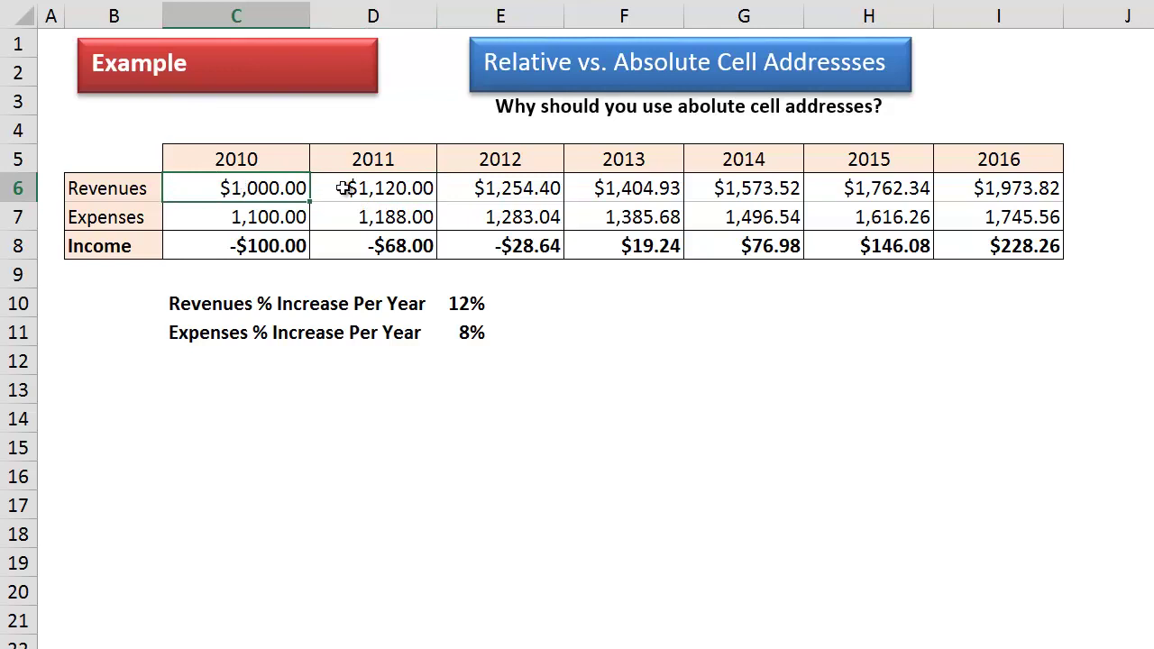
pyautogui.click(463, 305)
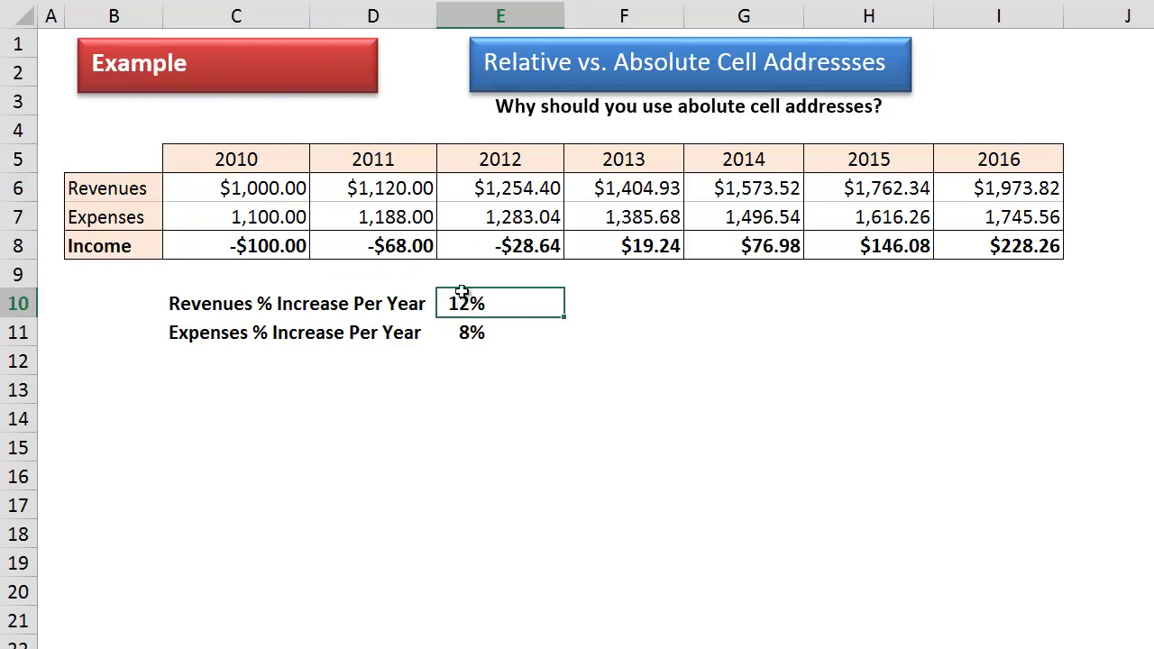
pyautogui.doubleClick(388, 188)
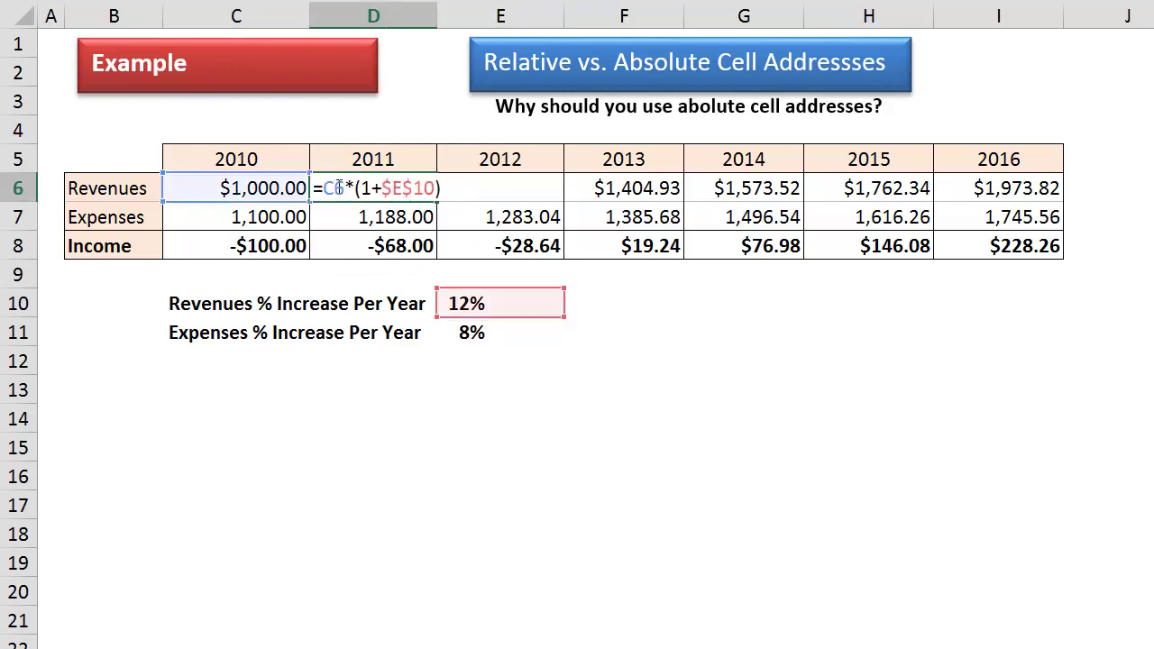
pyautogui.moveTo(345, 186); pyautogui.dragTo(323, 187)
pyautogui.moveTo(382, 188); pyautogui.dragTo(434, 189)
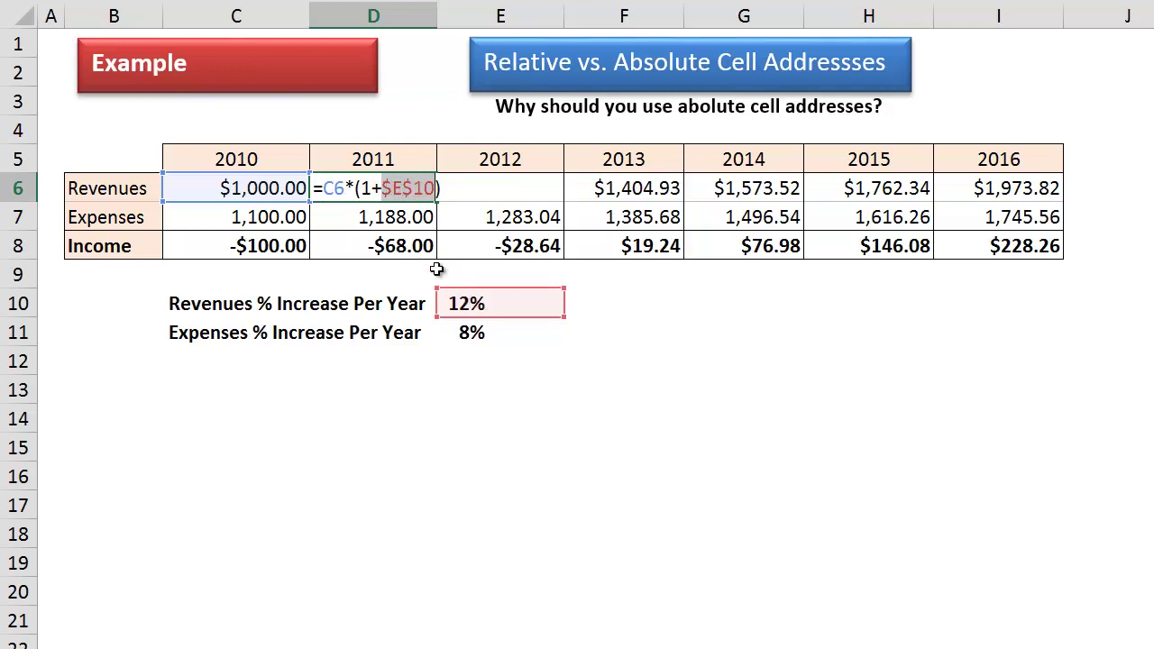
pyautogui.press('Return')
# - Copy the 2011 revenue formula from D6 across to I6 and inspect the copied formulas in E6 and I6
pyautogui.click(393, 186)
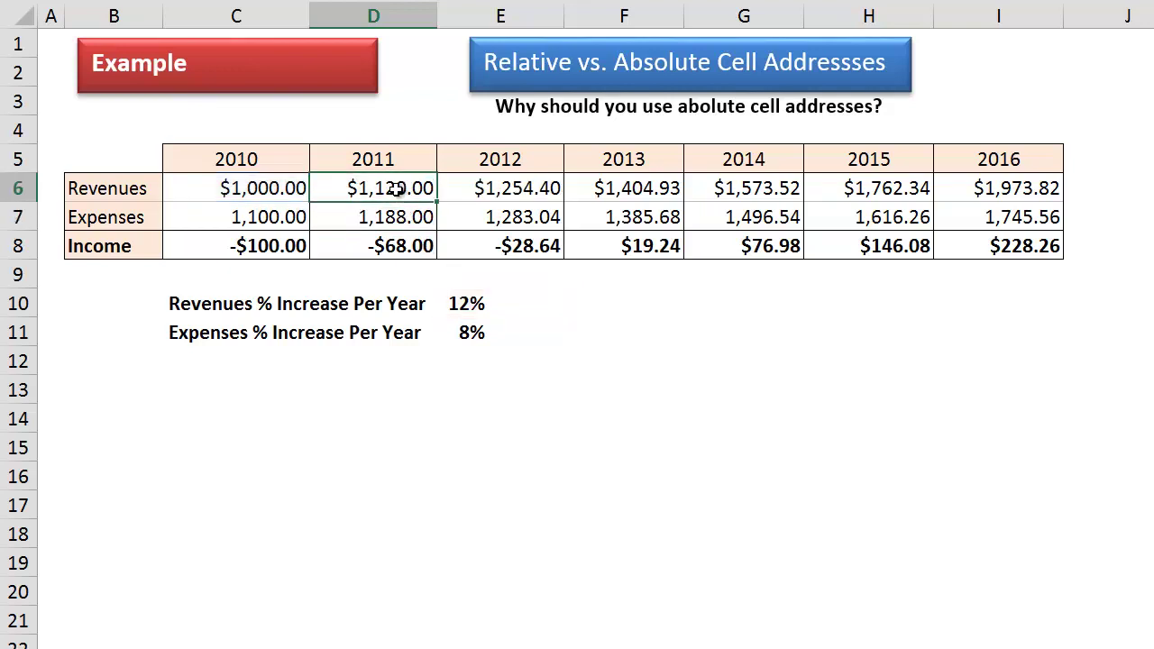
pyautogui.moveTo(437, 202)
pyautogui.mouseDown()
pyautogui.moveTo(466, 216)
pyautogui.moveTo(512, 204)
pyautogui.moveTo(1013, 199)
pyautogui.mouseUp()
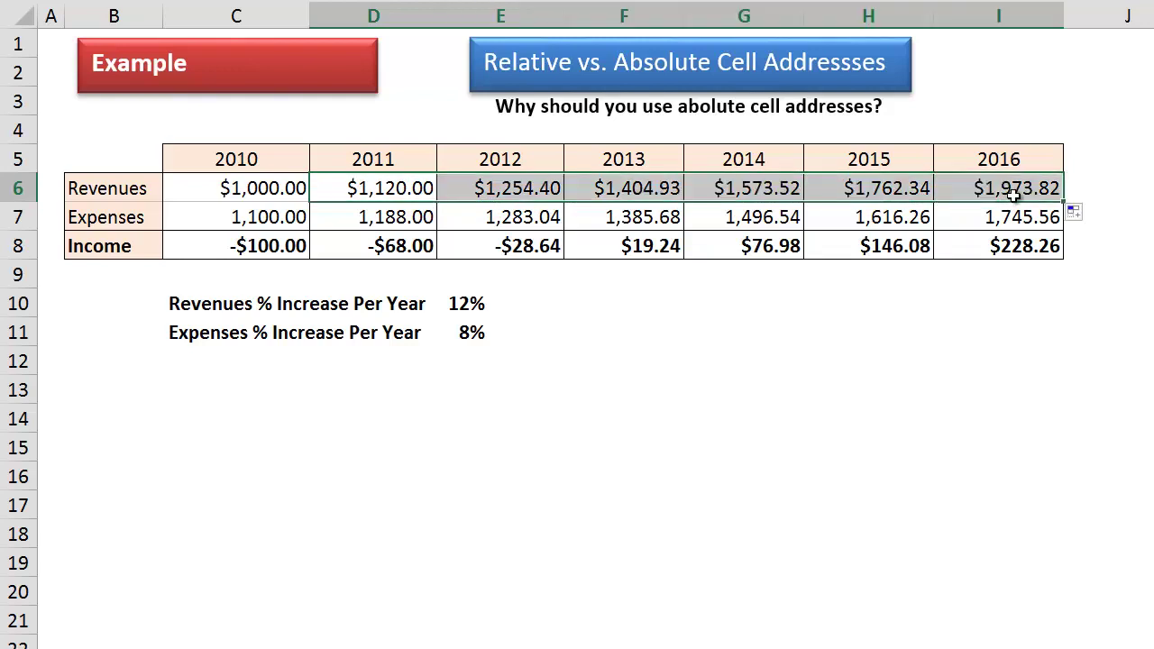
pyautogui.doubleClick(505, 189)
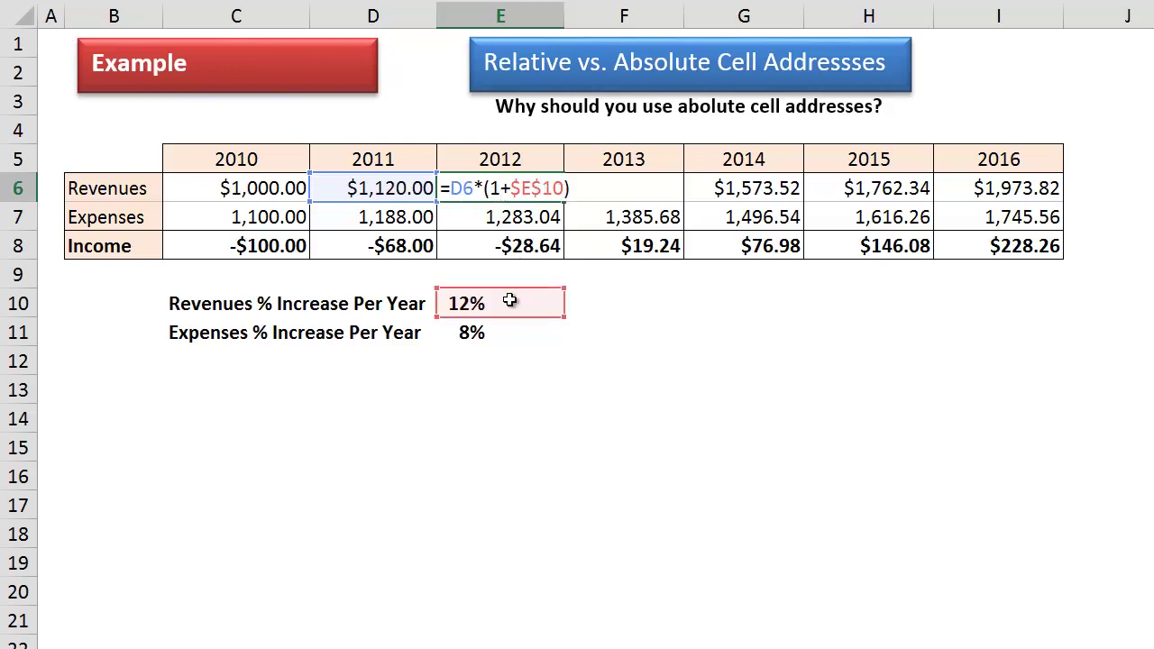
pyautogui.hotkey('ctrl', 'Return')
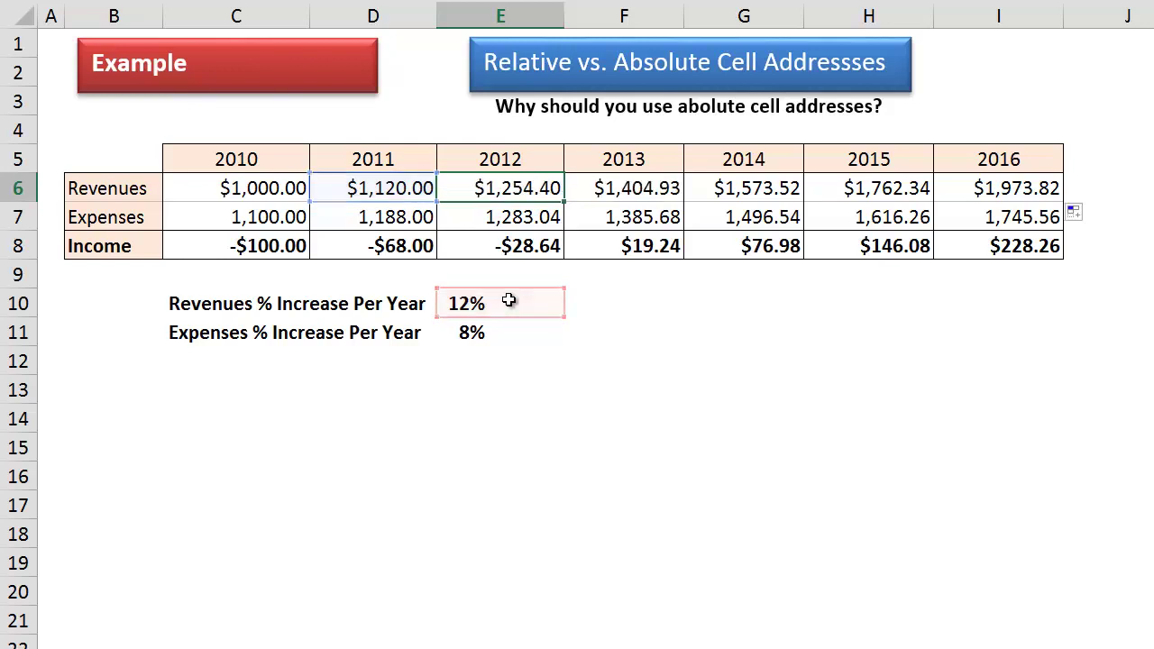
pyautogui.doubleClick(955, 189)
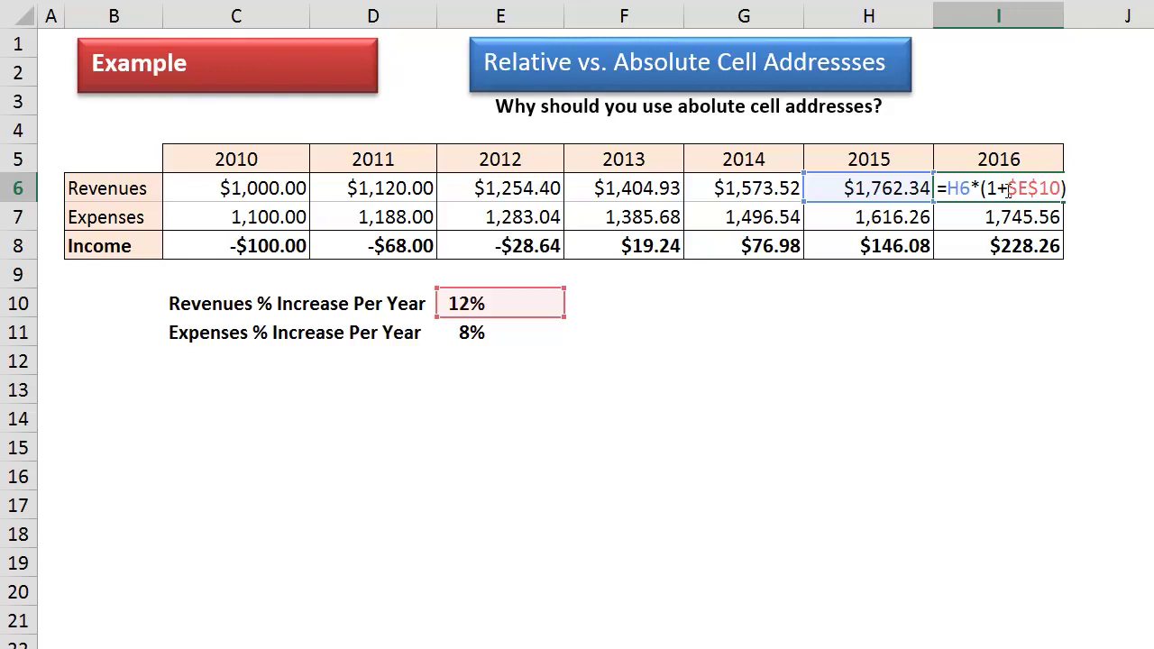
pyautogui.press('Escape')
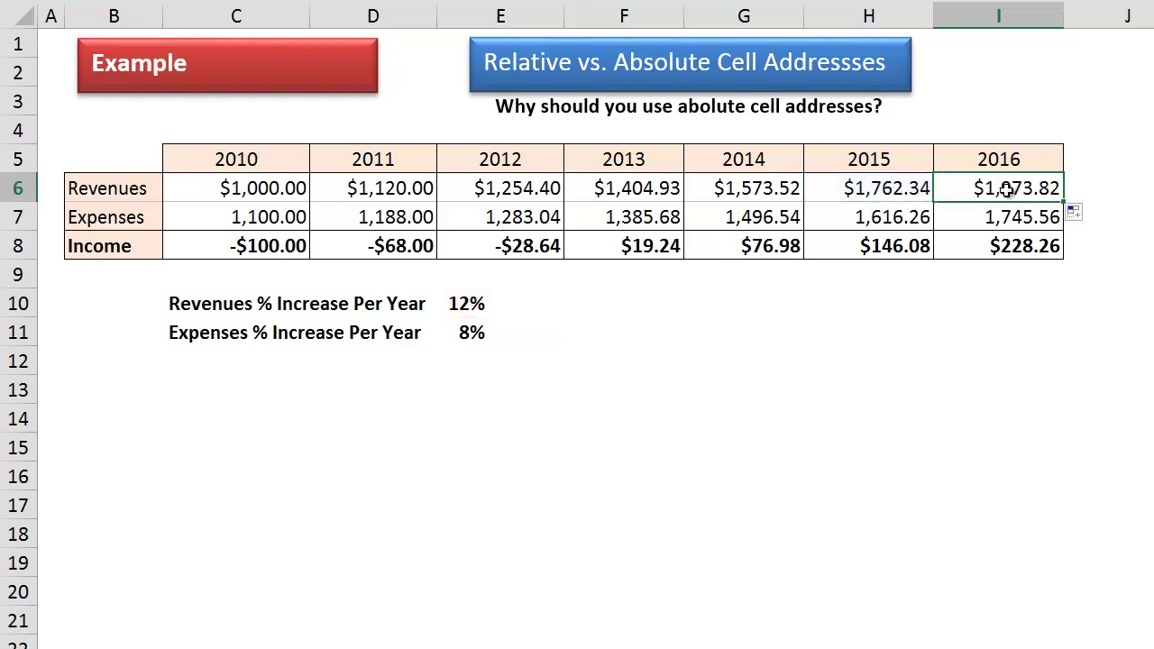
# - Examine how the 2011 expense formula in D7 uses the 2010 expenses and the $E$11 increase rate
pyautogui.click(296, 217)
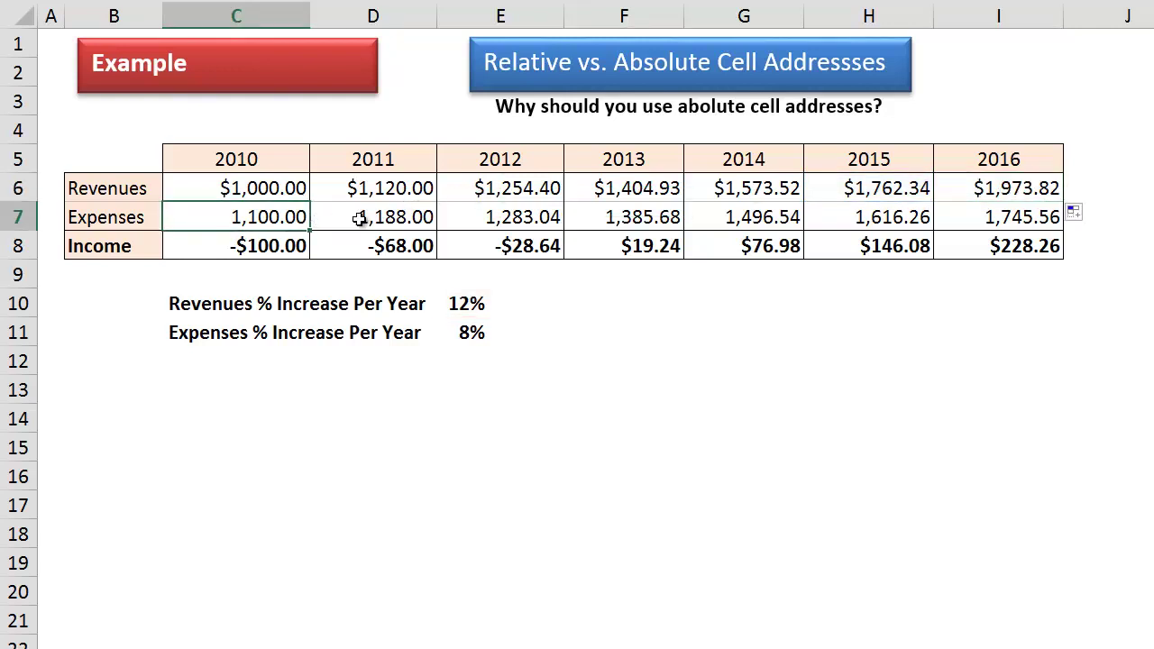
pyautogui.click(354, 219)
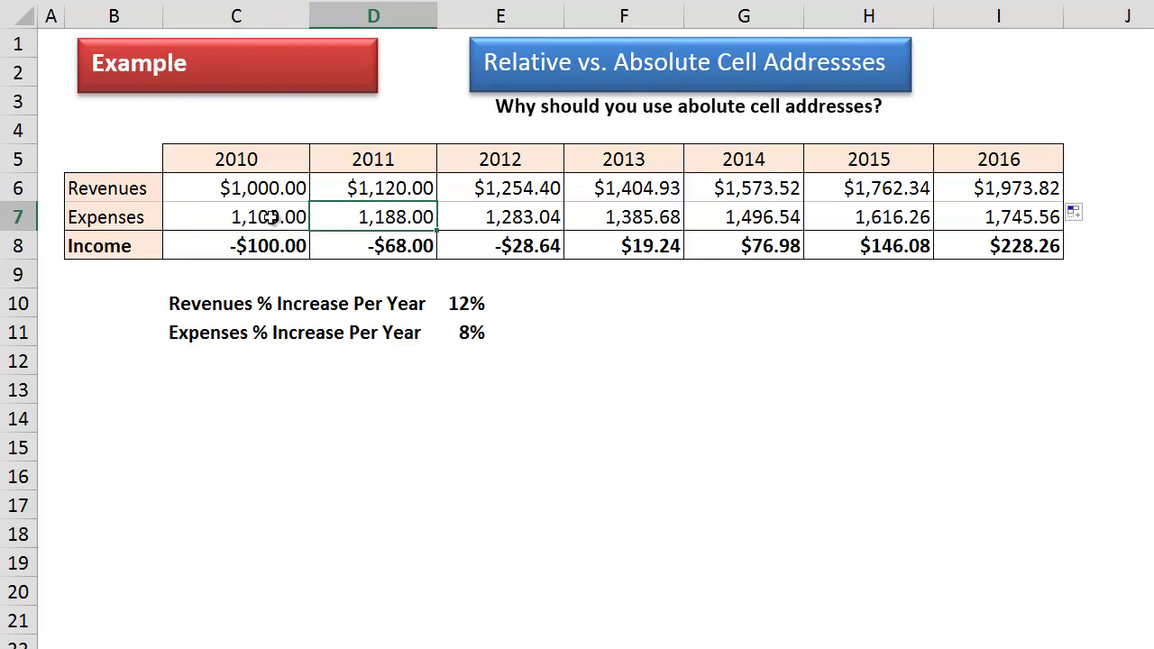
pyautogui.doubleClick(383, 220)
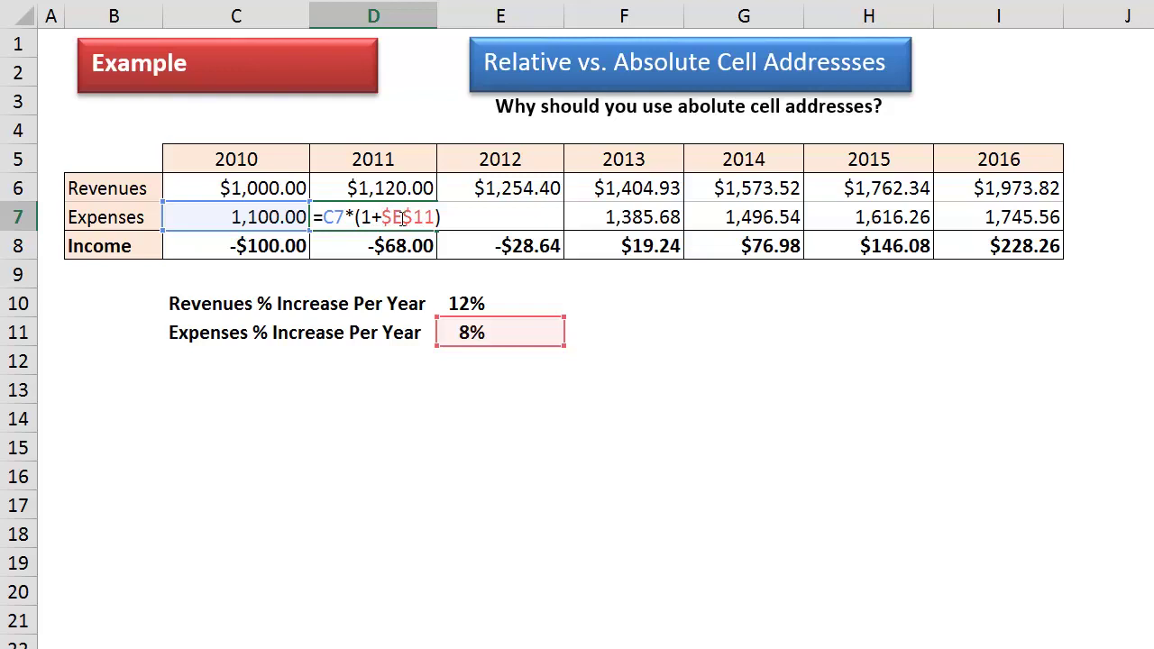
pyautogui.press('Escape')
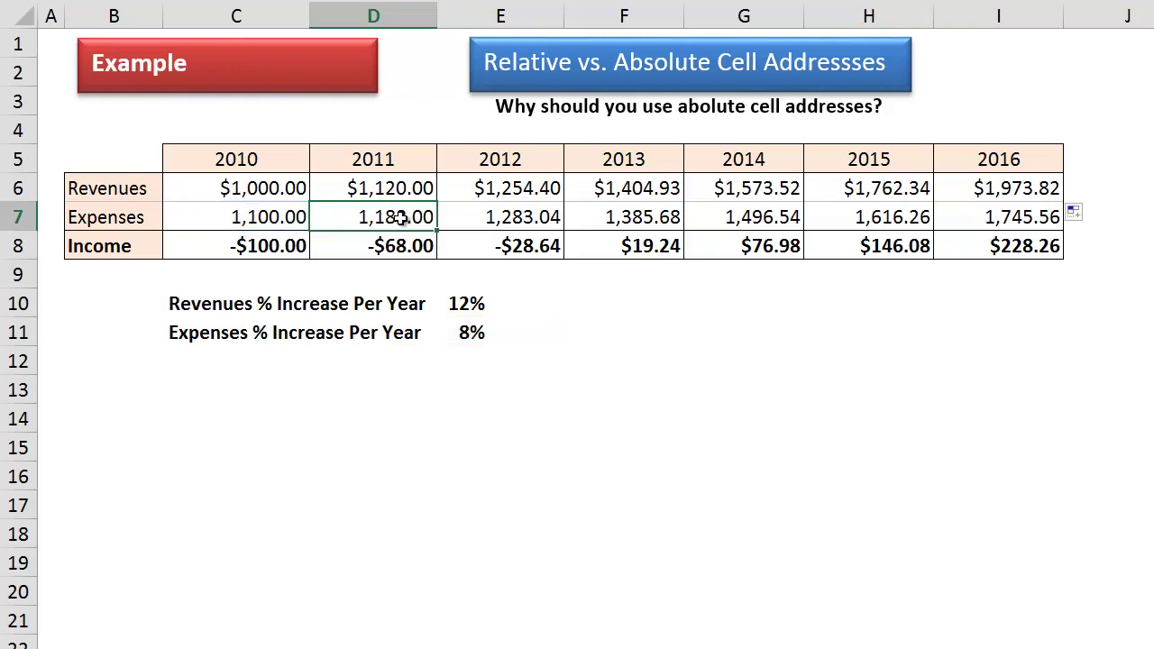
# - Copy the 2011 expense formula from D7 across to I7 and trace the H7 reference in the 2016 formula
pyautogui.moveTo(438, 232); pyautogui.dragTo(1011, 226)
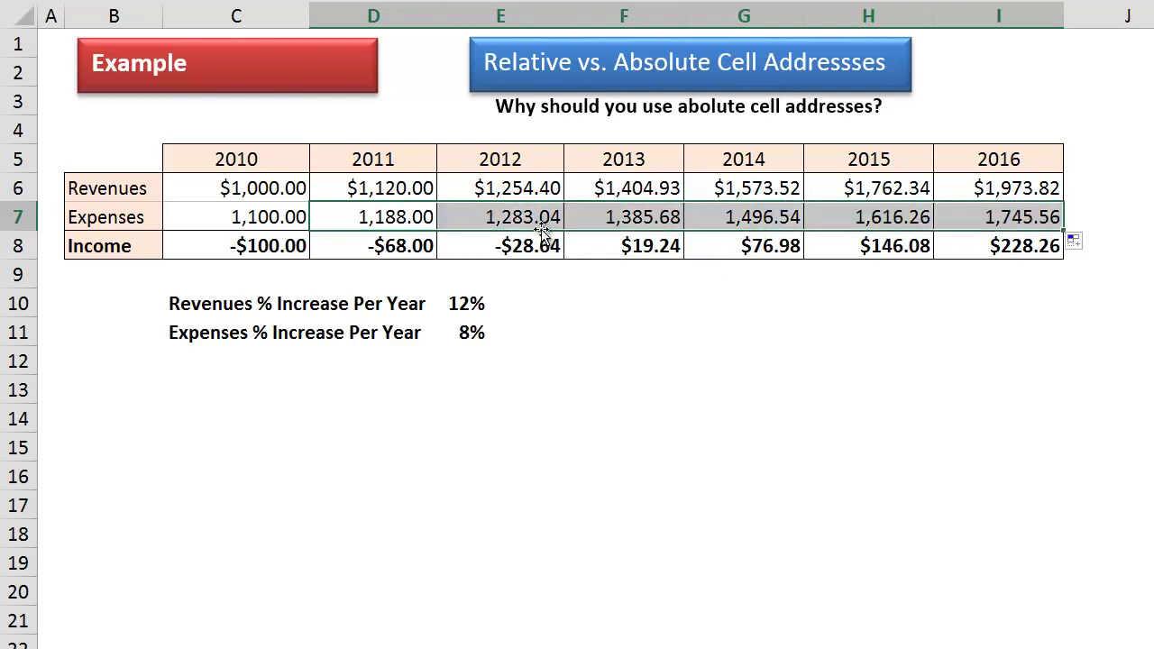
pyautogui.doubleClick(994, 224)
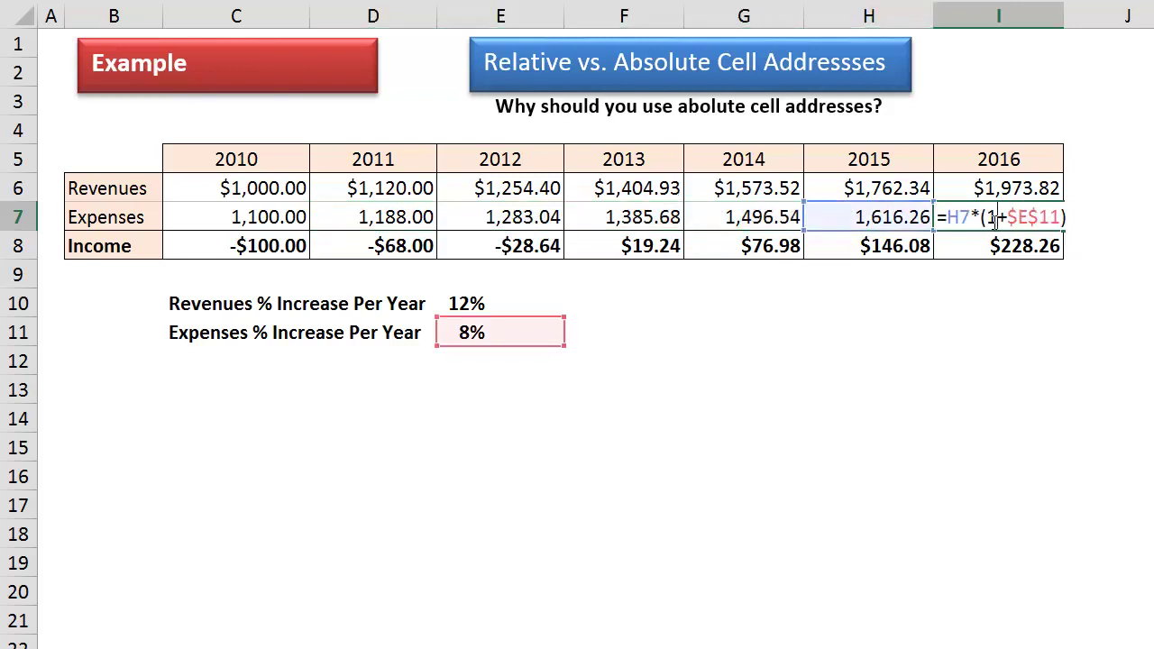
pyautogui.moveTo(972, 217); pyautogui.dragTo(948, 218)
pyautogui.click(896, 216)
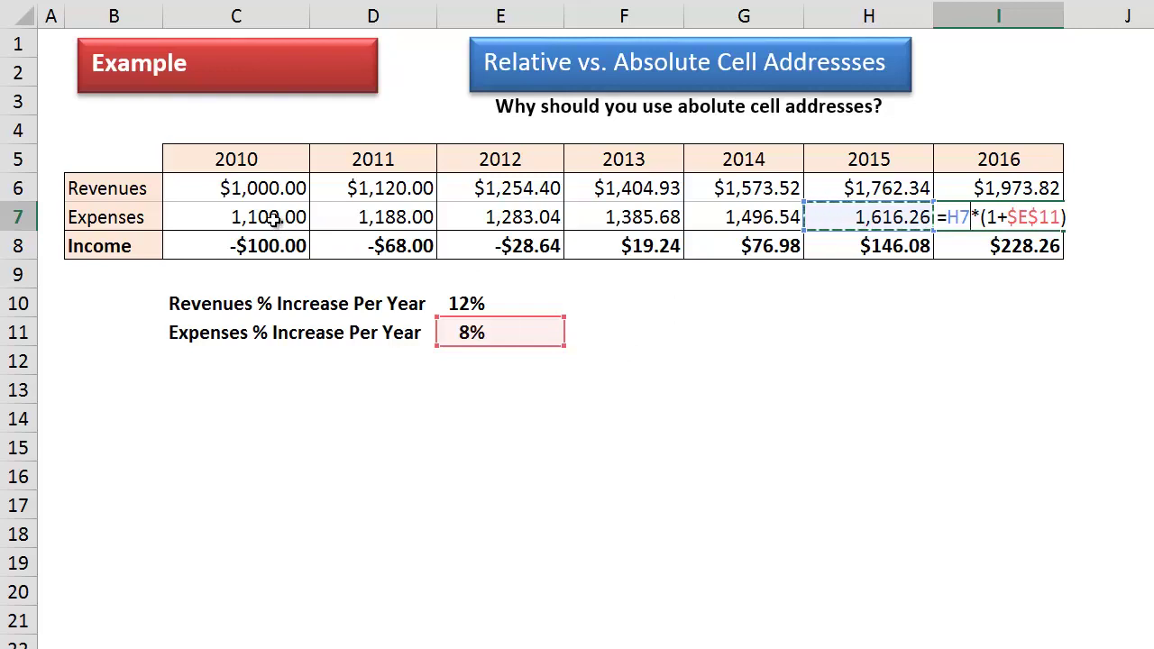
pyautogui.hotkey('ctrl', 'Return')
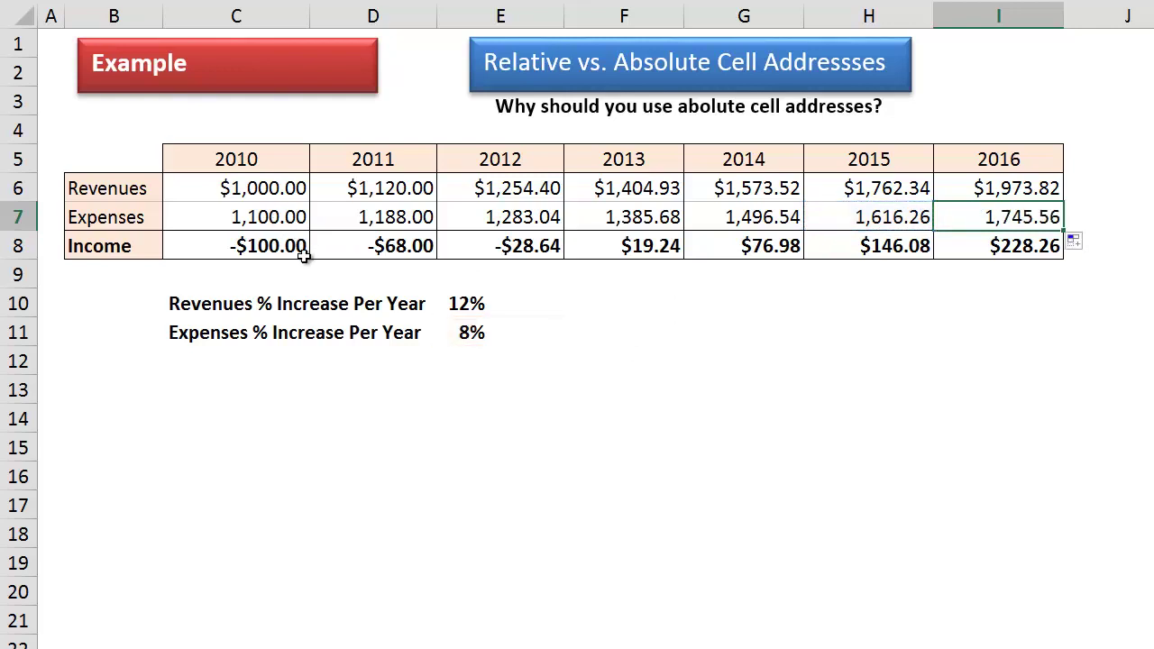
# - Inspect the 2010 income formula in C8 and revisit the references in the 2011 revenue formula in D6
pyautogui.doubleClick(270, 251)
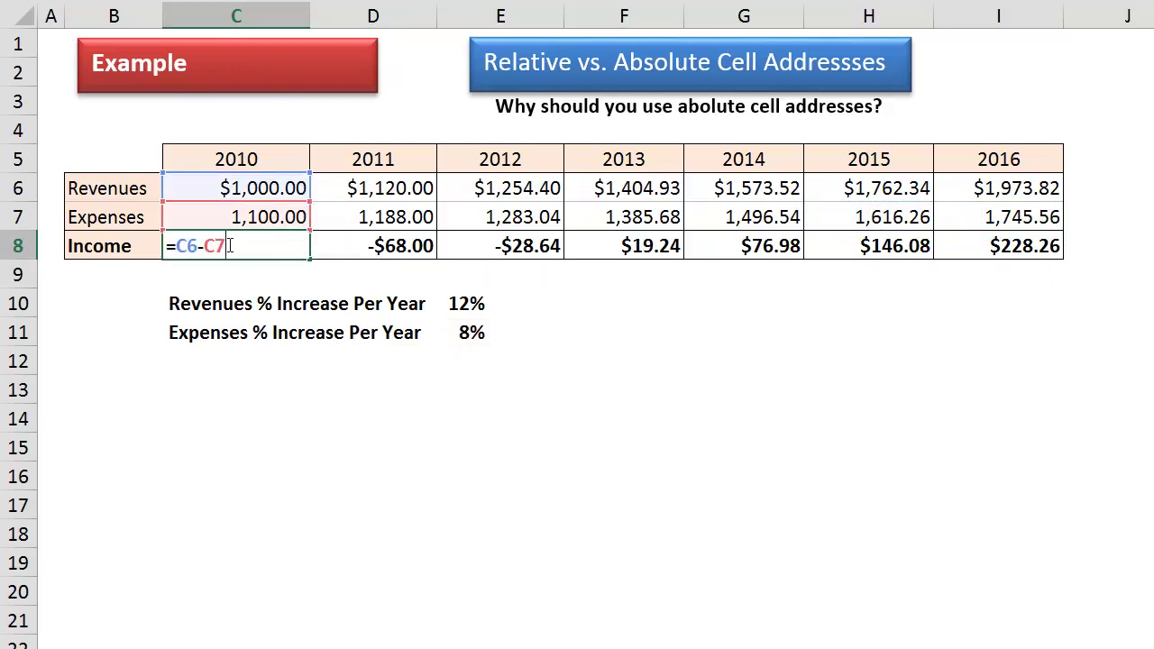
pyautogui.hotkey('ctrl', 'Return')
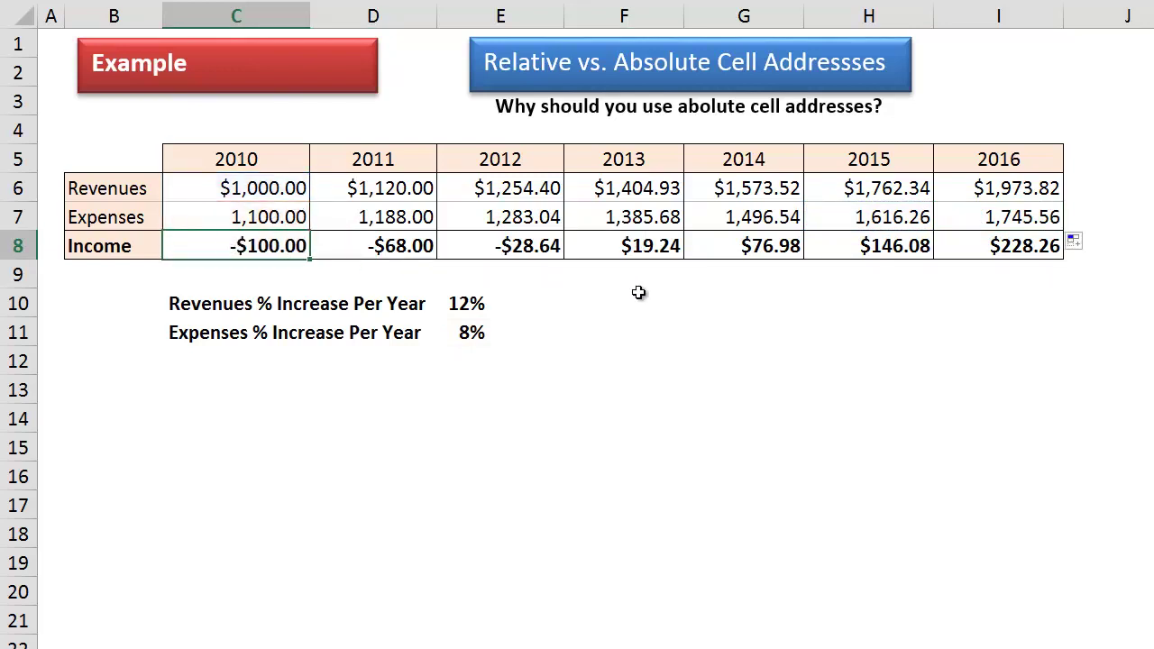
pyautogui.doubleClick(382, 189)
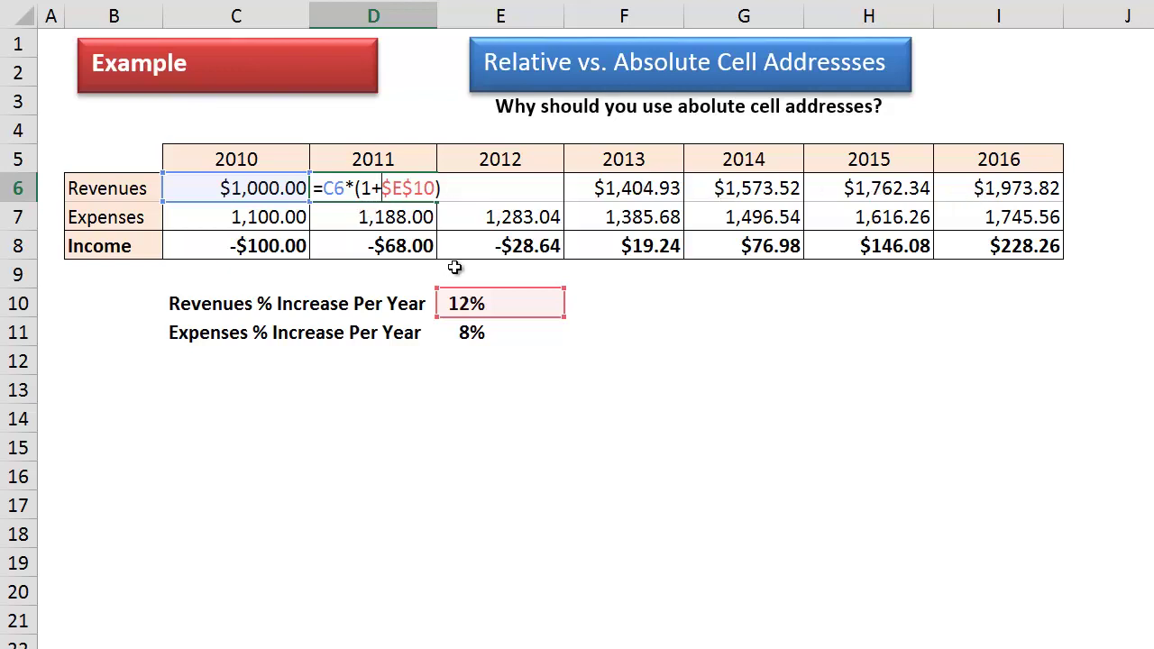
pyautogui.hotkey('ctrl', 'Return')
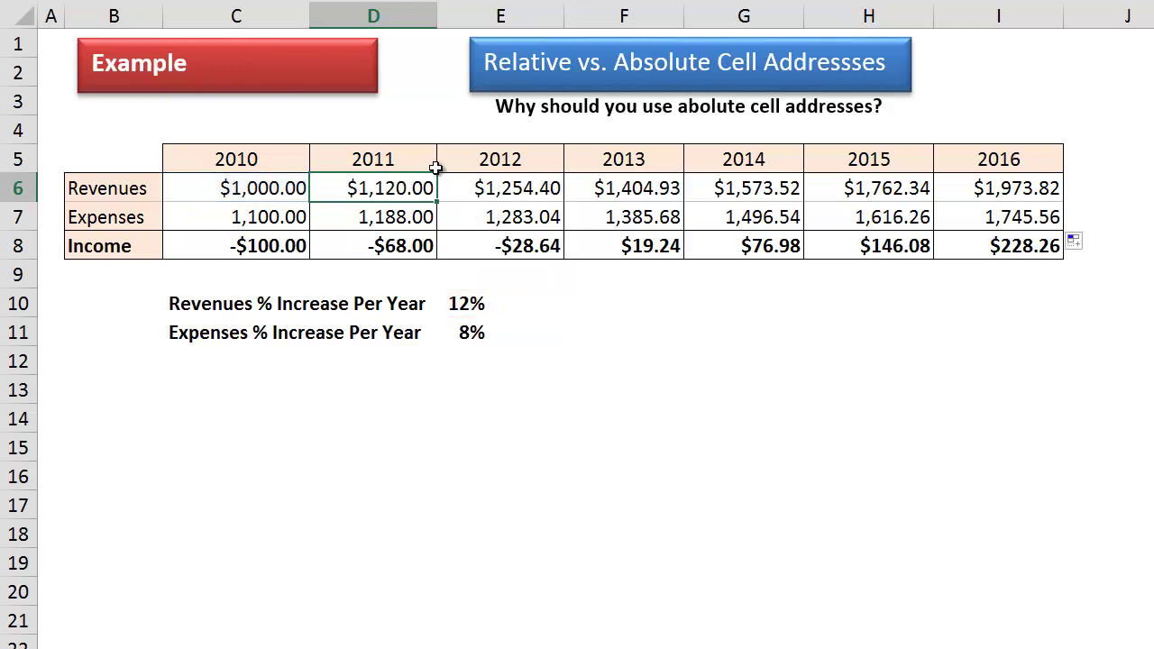